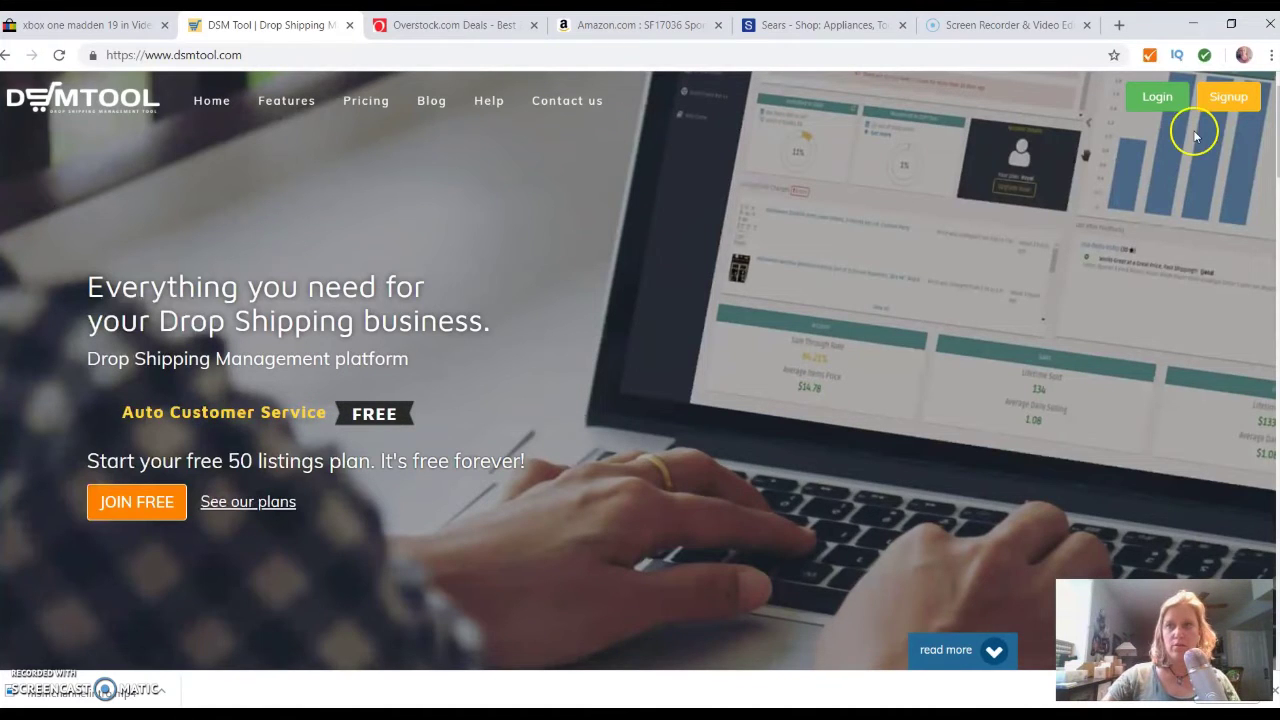
- Register a new DSM Tool account and go to the Step 1 Account Sync page for eBay
click(1241, 103)
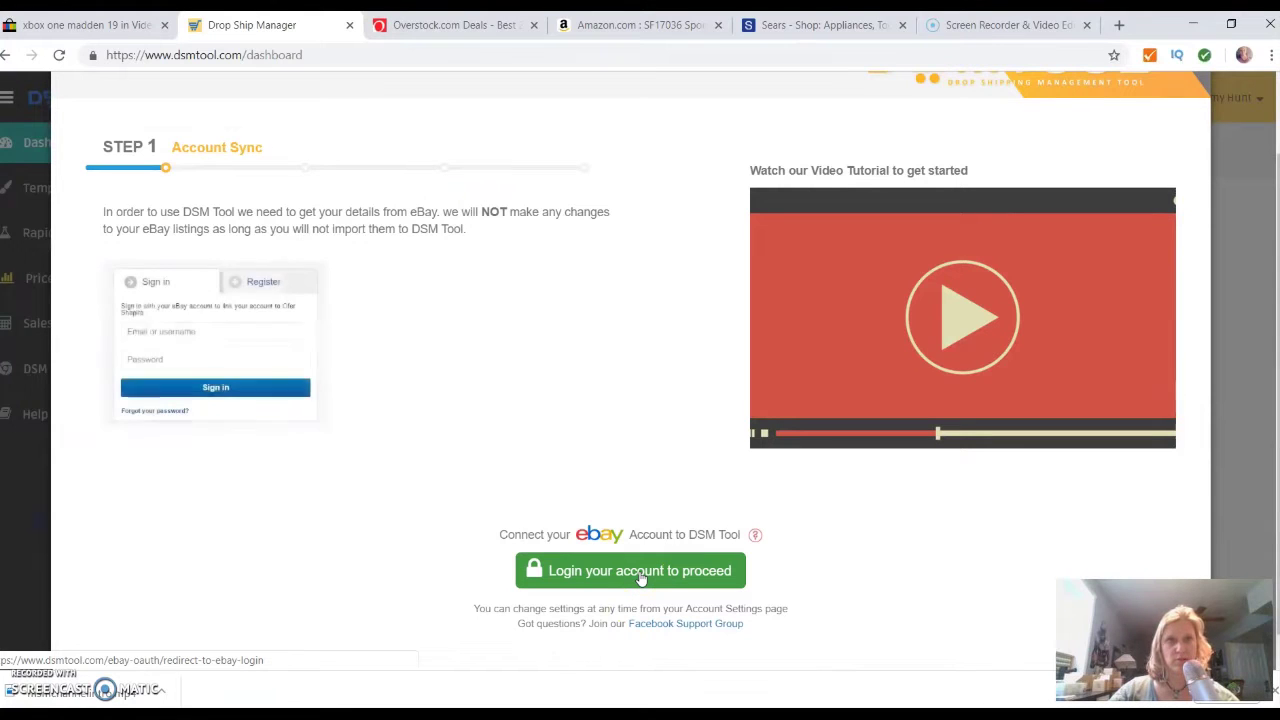
click(641, 577)
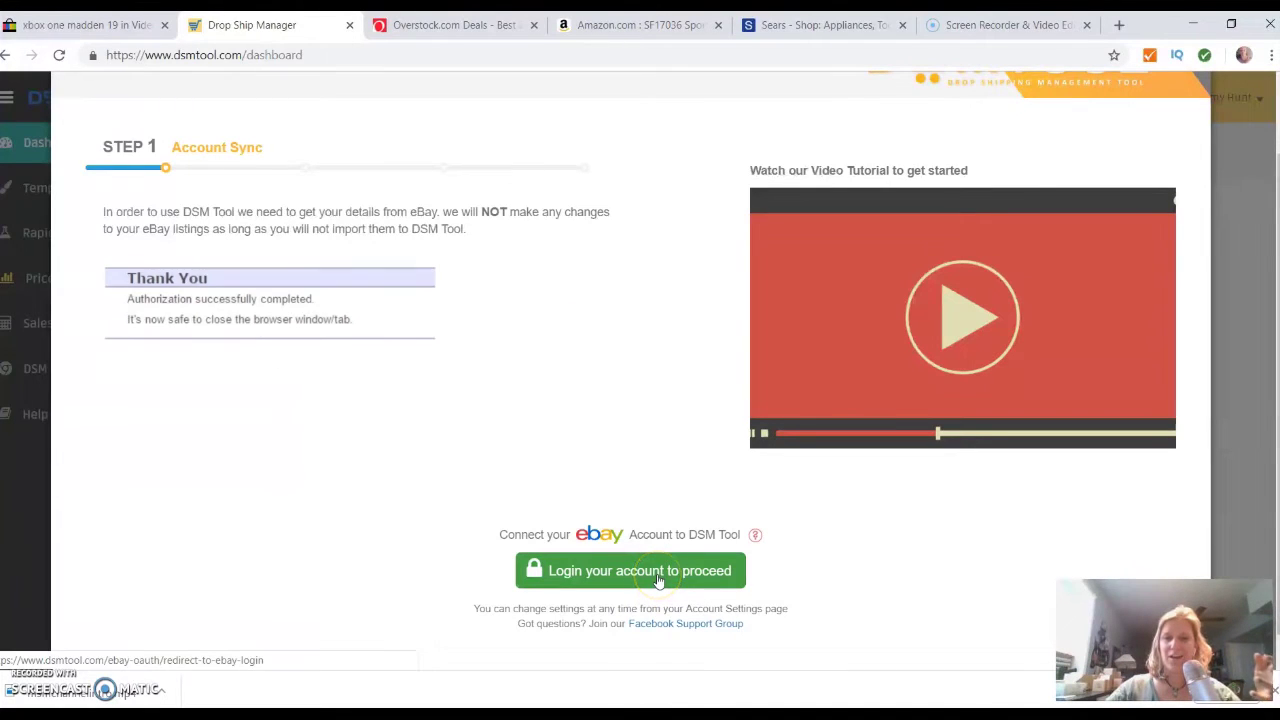
- Sign in to eBay and agree to grant DSM Tool access to the account
click(658, 577)
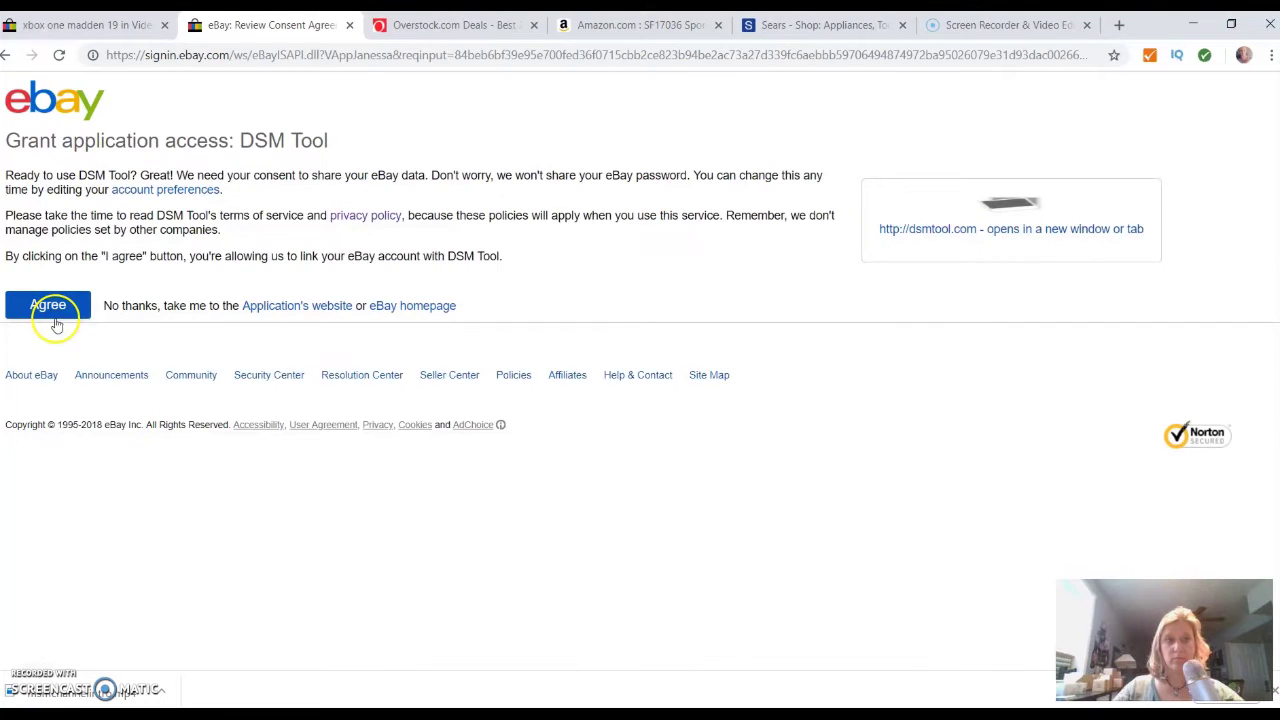
click(60, 316)
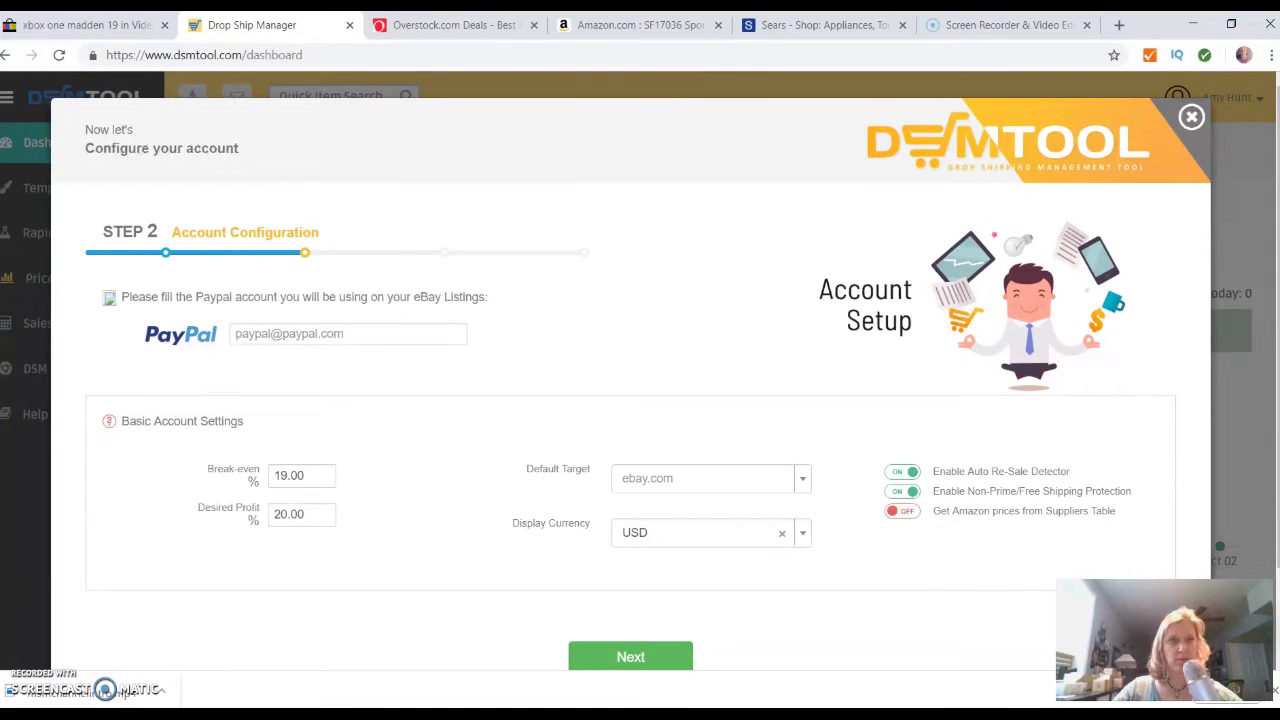
- Paste the PayPal account e-mail and set the break-even percentage to 19
key(ctrl+v)
scroll(300, 330, down, 1)
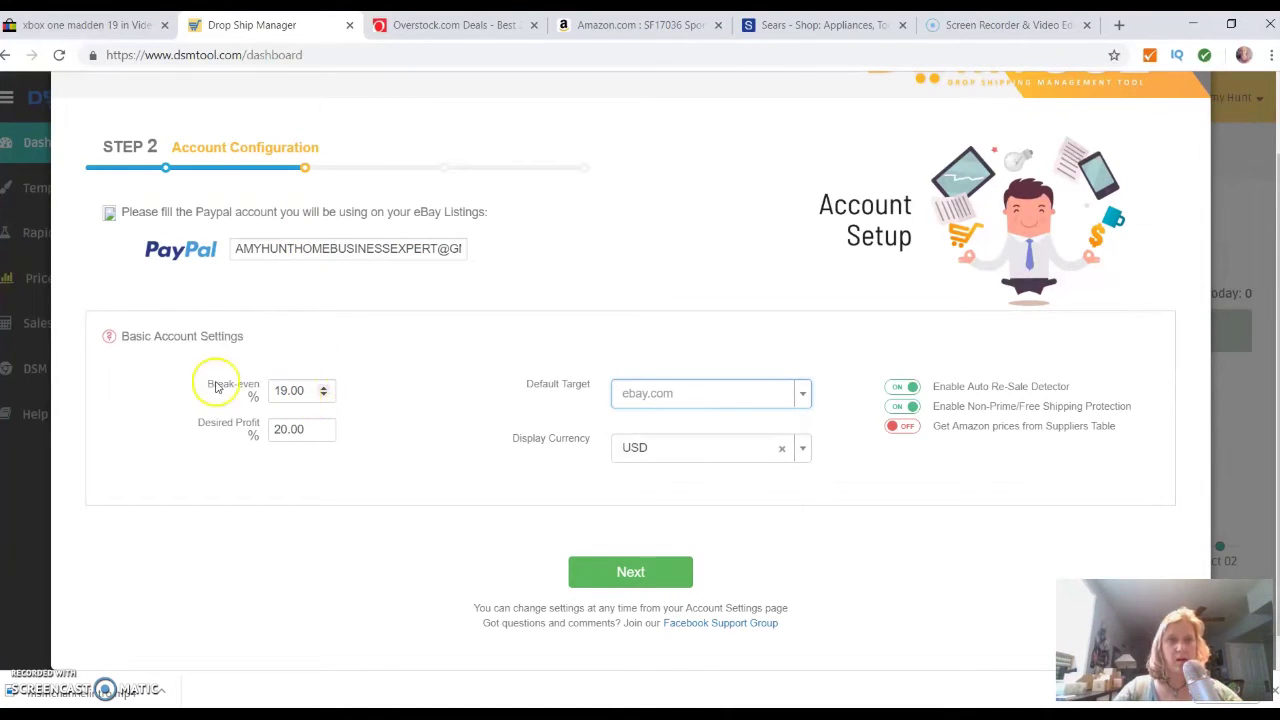
click(110, 338)
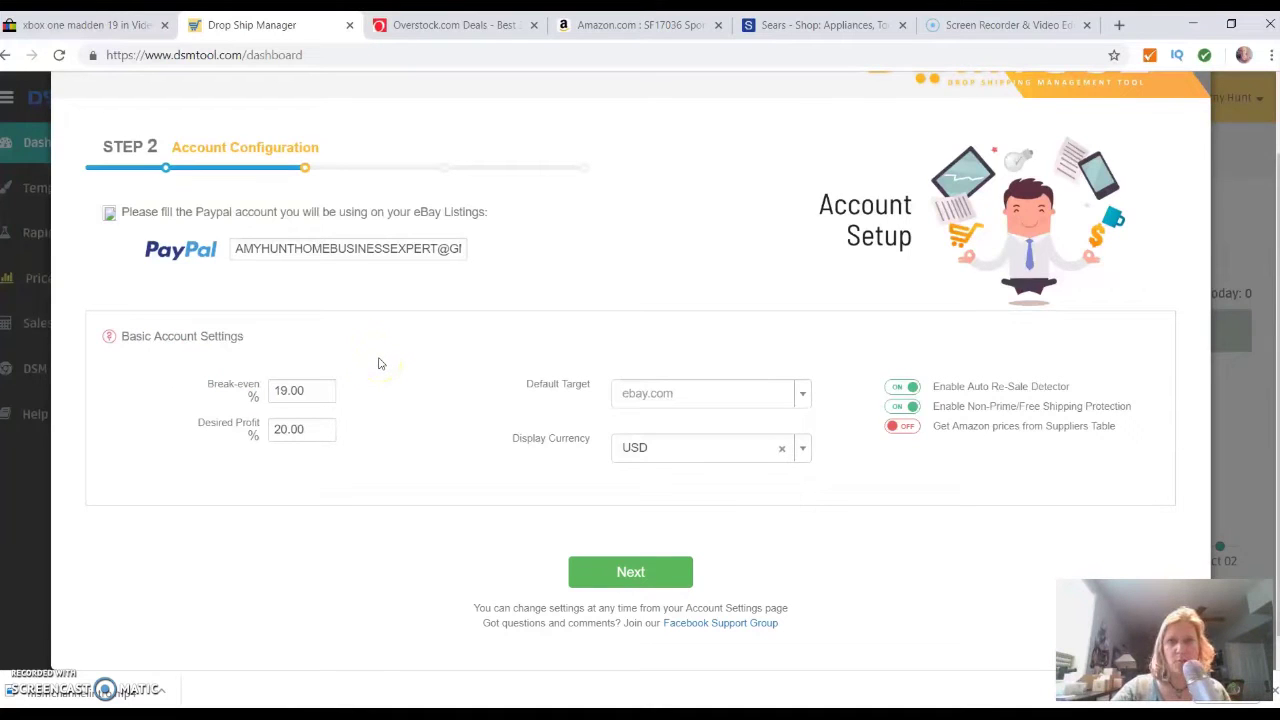
click(323, 389)
click(325, 397)
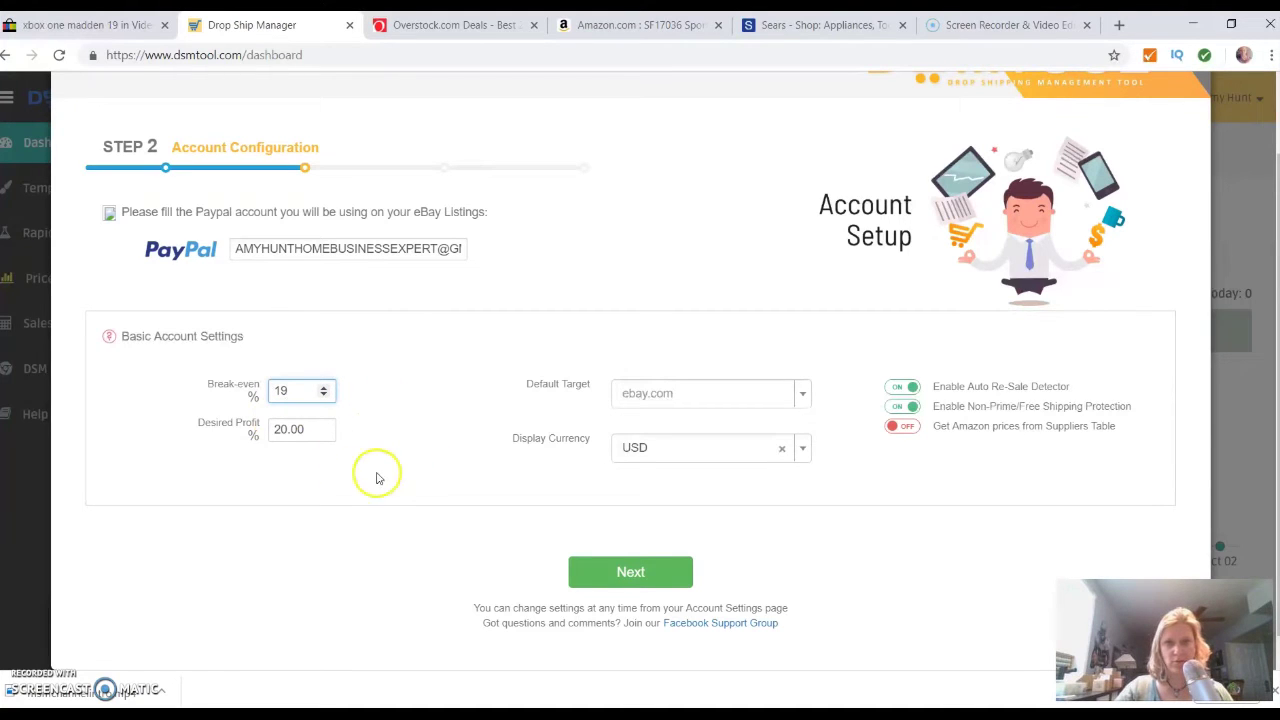
- Choose ebay.com as the default target site and submit the account configuration
click(805, 398)
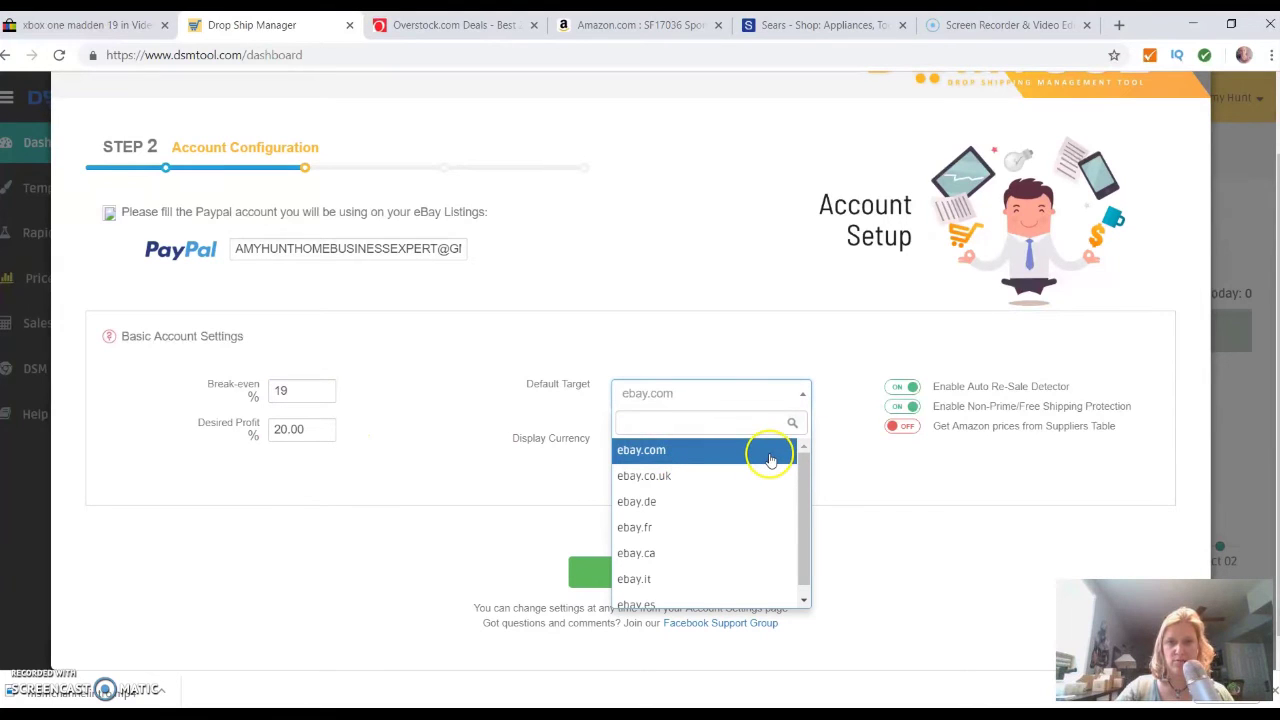
mouse_move(802, 450)
mouse_down()
mouse_move(803, 477)
mouse_move(807, 451)
mouse_up()
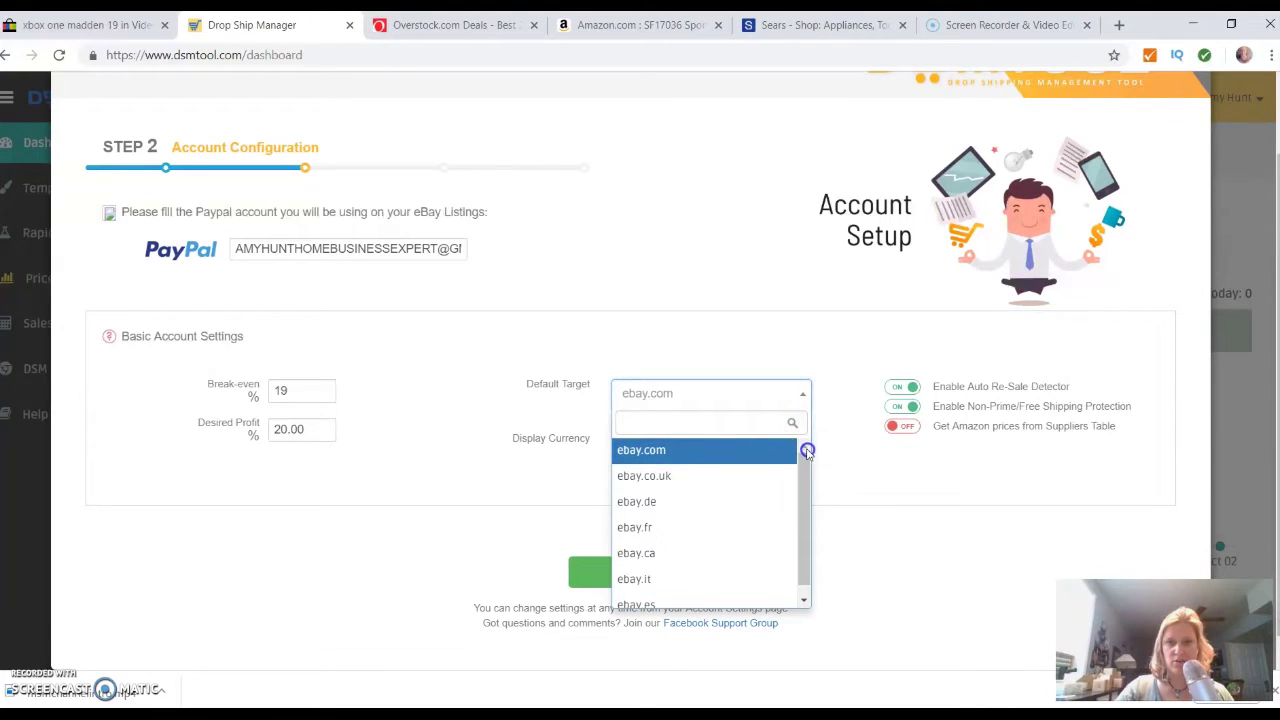
click(717, 450)
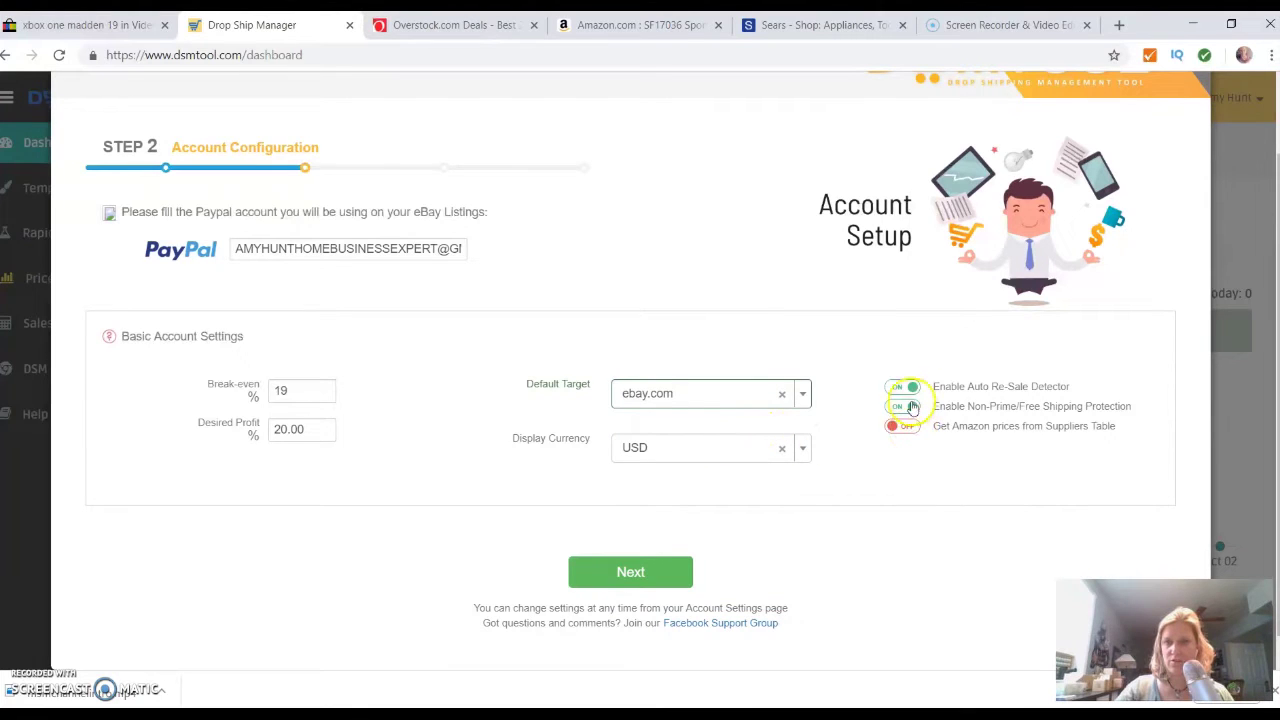
click(656, 571)
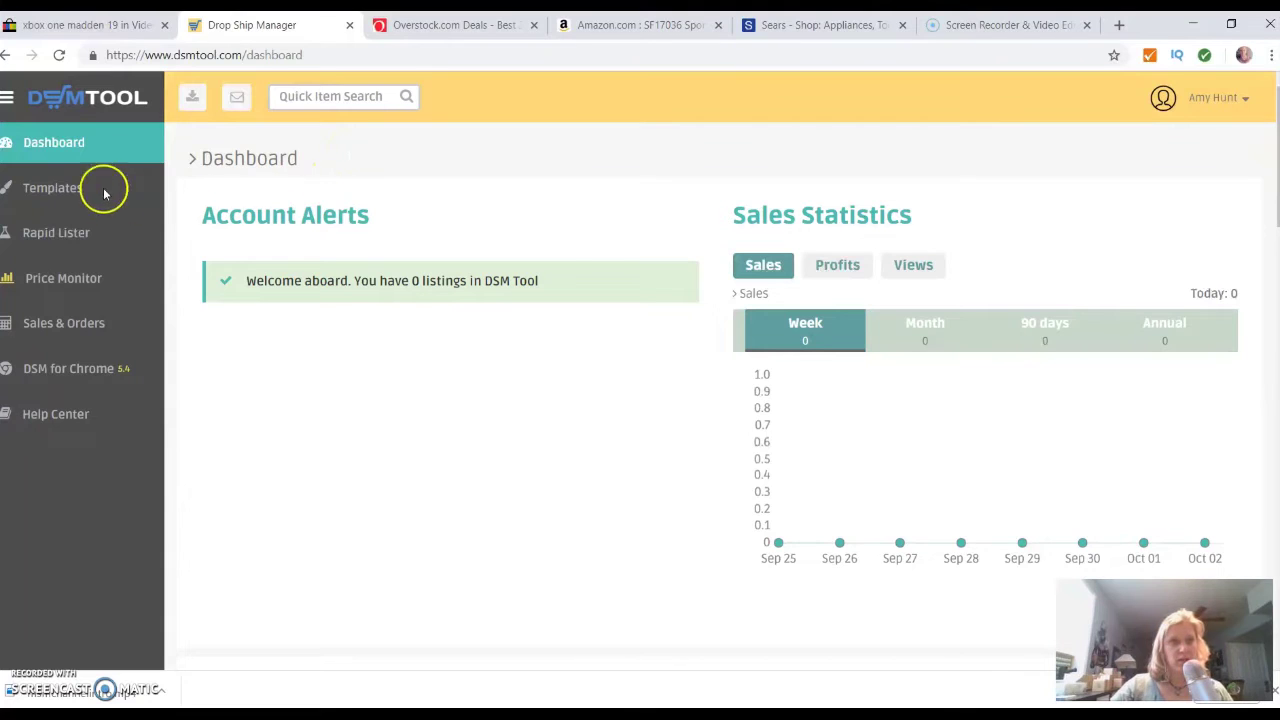
click(60, 143)
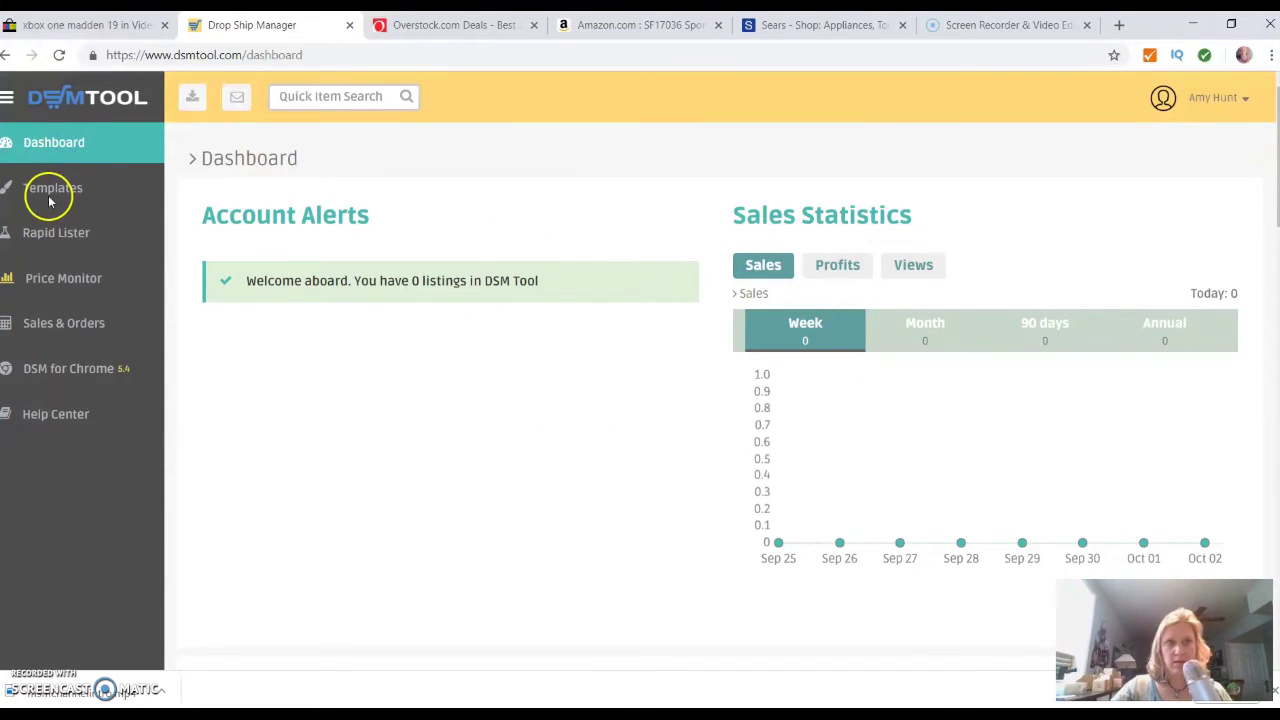
click(49, 199)
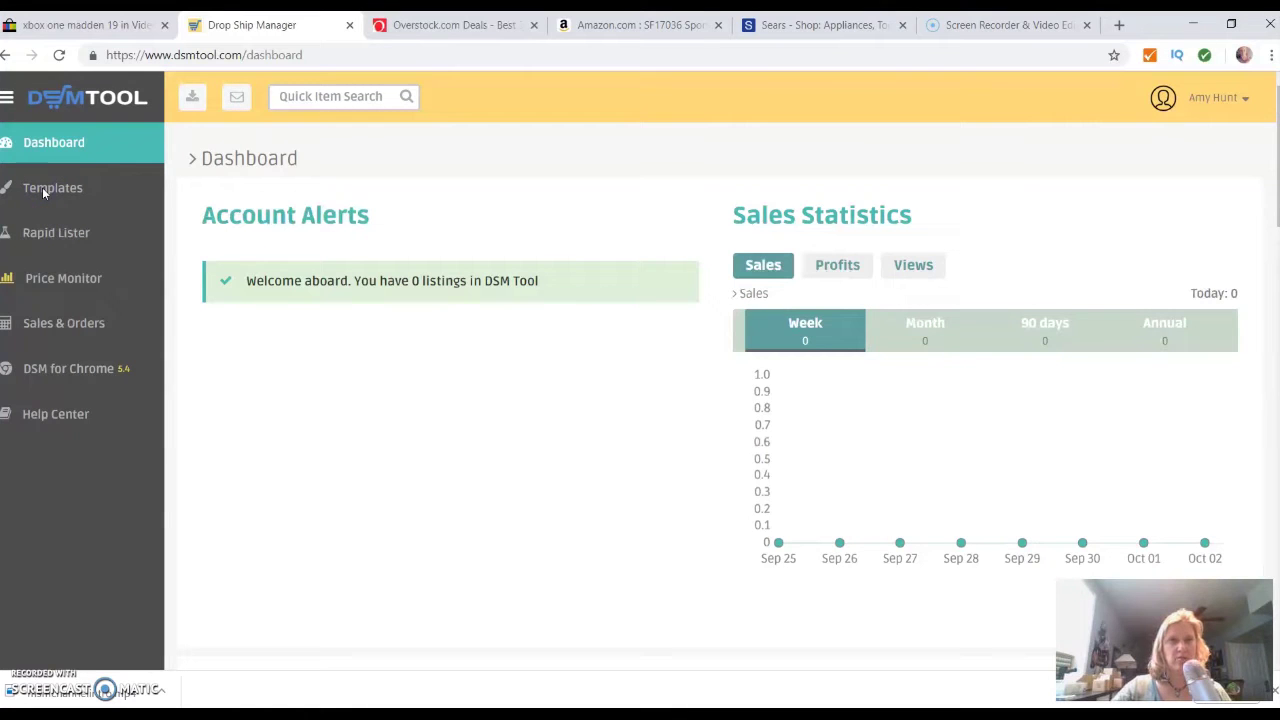
click(30, 112)
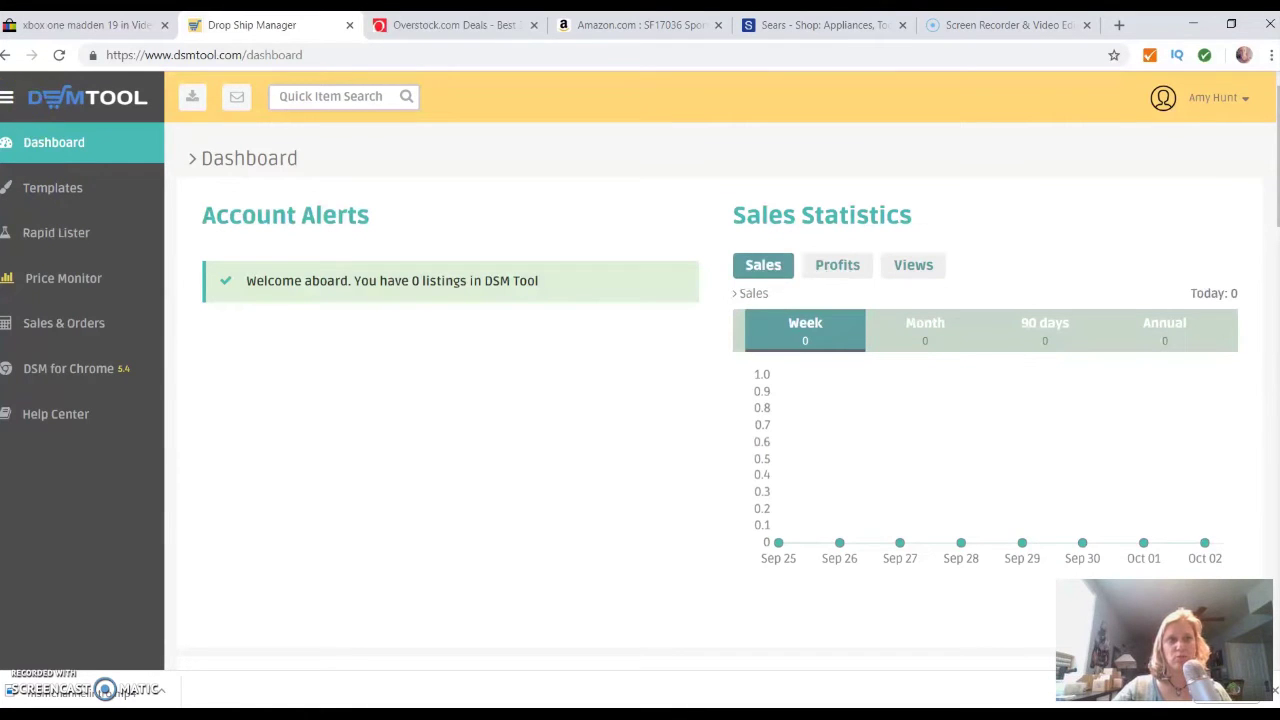
click(18, 104)
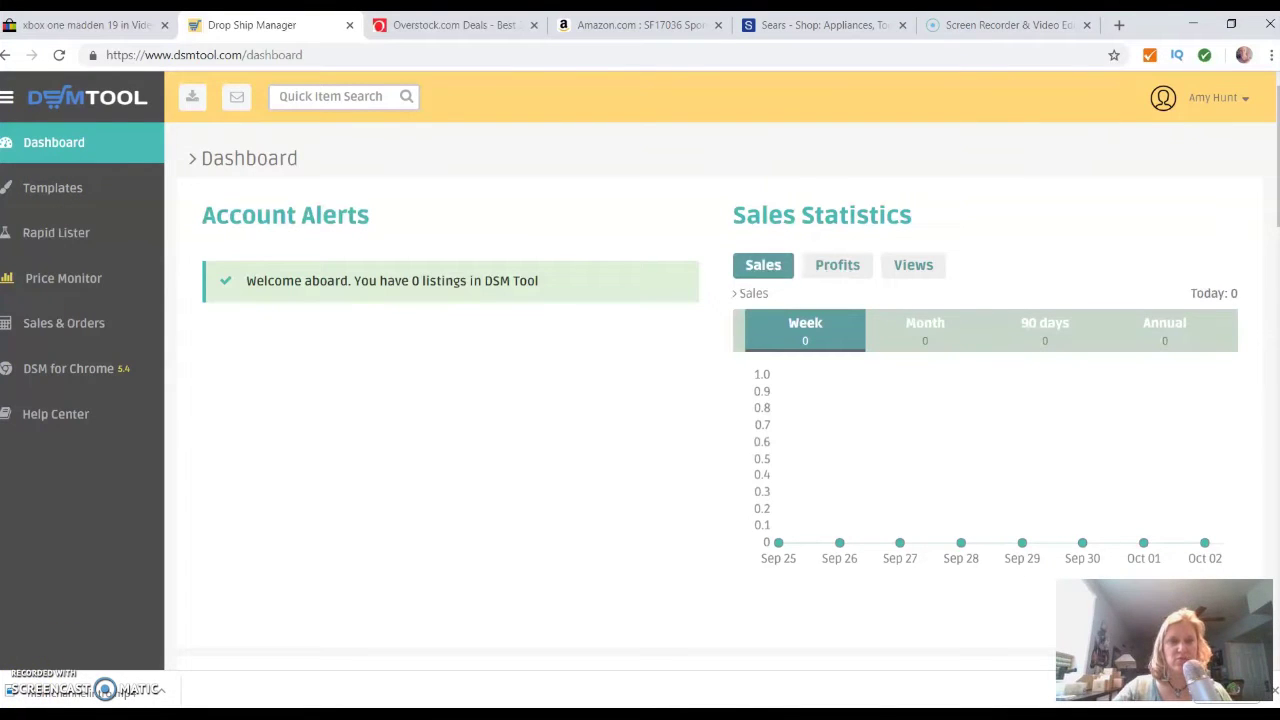
- Review the Royal 5K account details, eBay limits, and the Account, Auto Order and Sales panels
scroll(417, 312, down, 4)
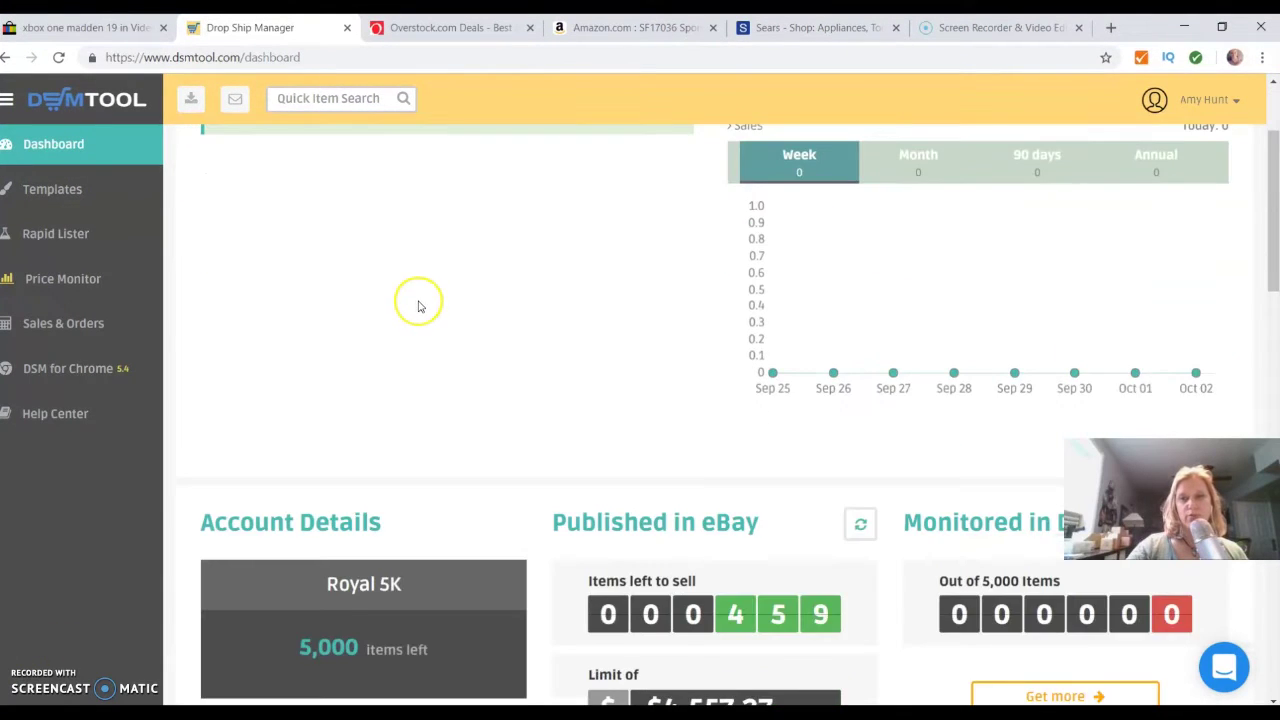
scroll(418, 307, down, 2)
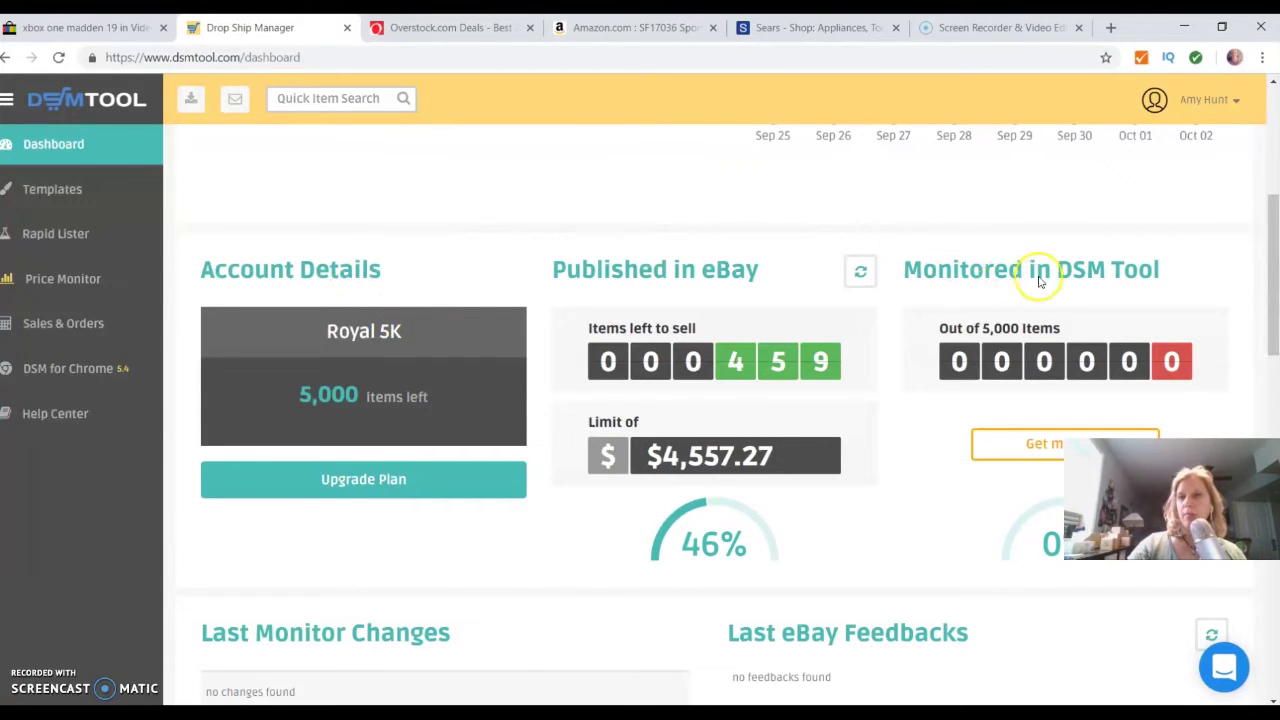
scroll(997, 262, down, 2)
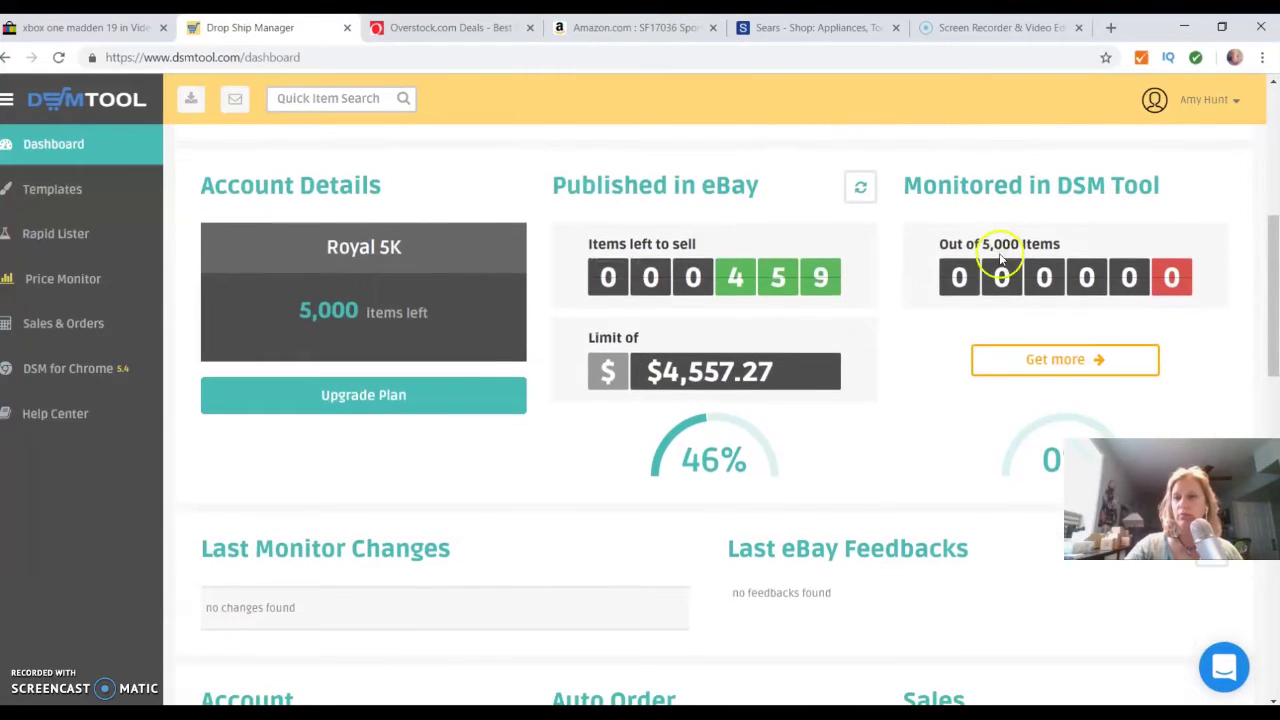
scroll(1008, 293, down, 1)
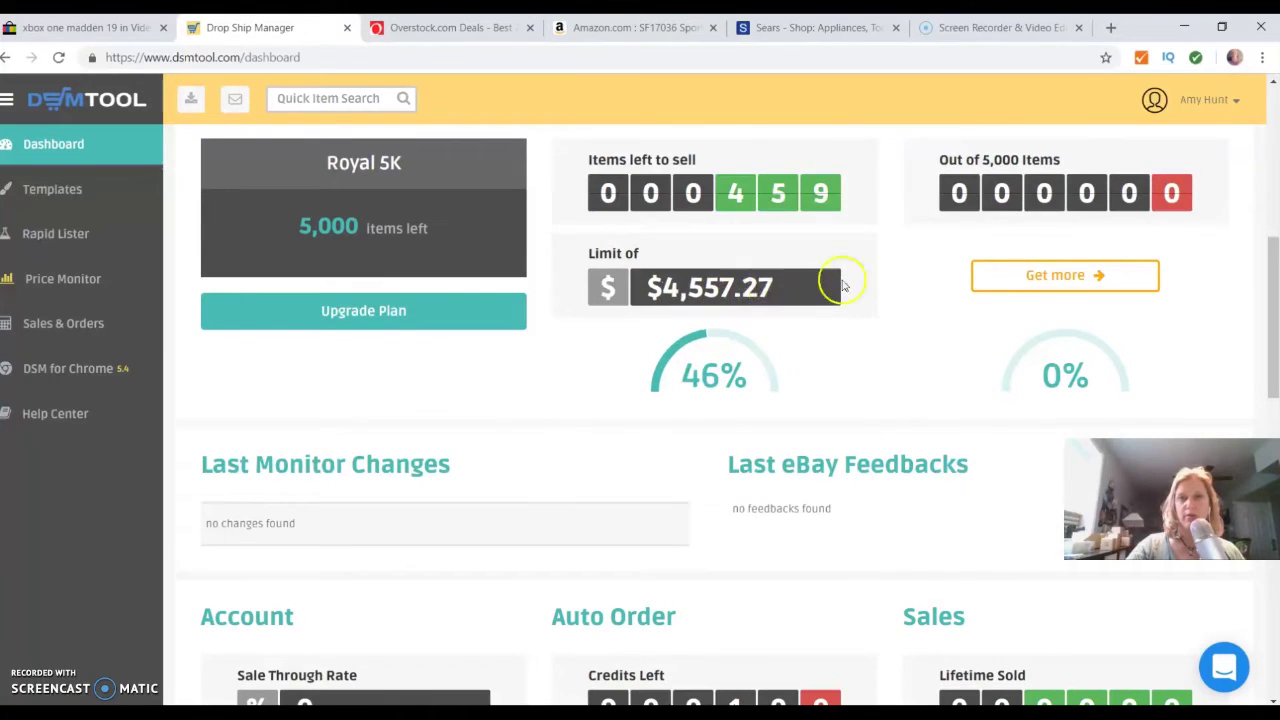
scroll(867, 292, down, 1)
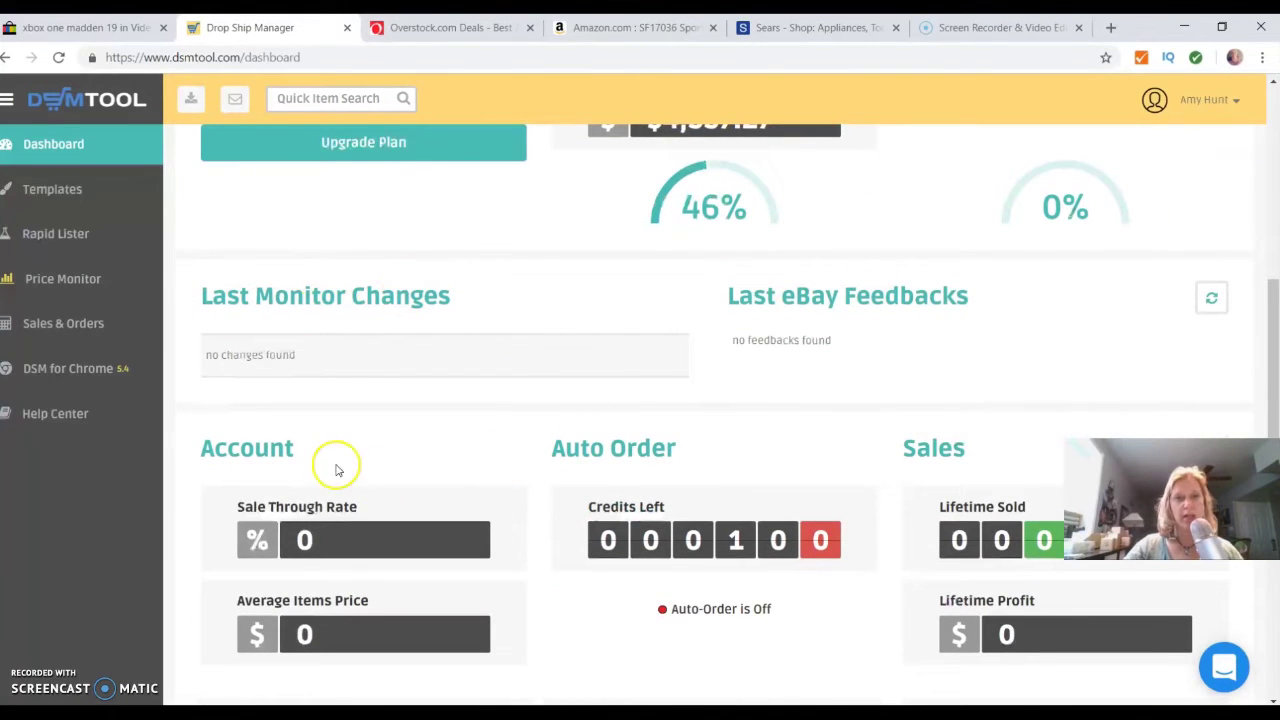
scroll(522, 316, down, 1)
scroll(522, 316, down, 3)
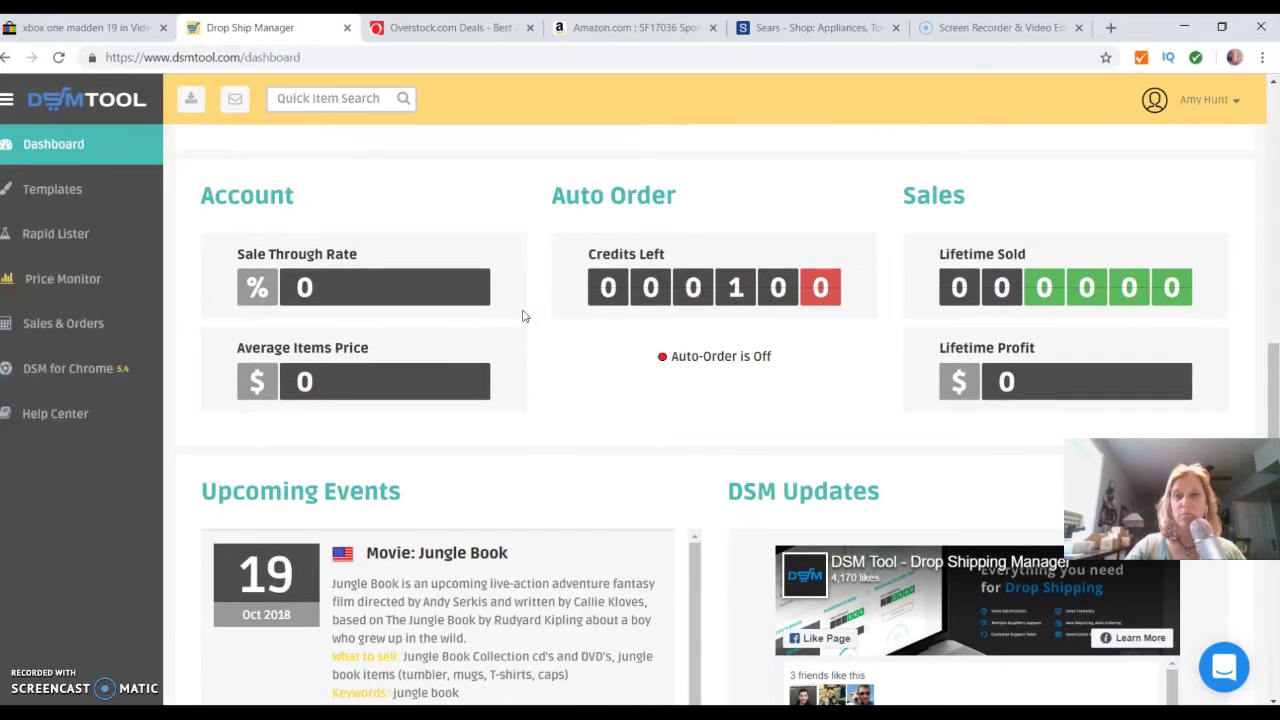
click(516, 241)
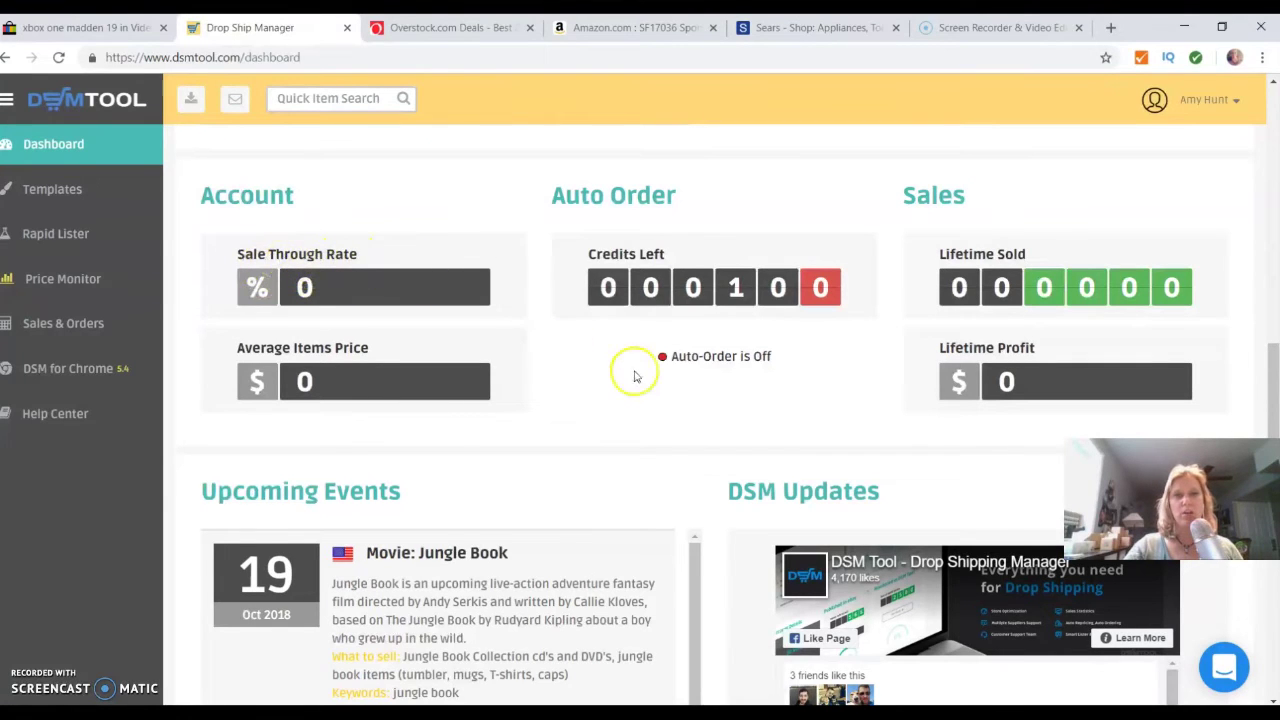
- Scroll past Upcoming Events and DSM Updates to the Buy Here and Bring a friend cards
scroll(650, 340, down, 1)
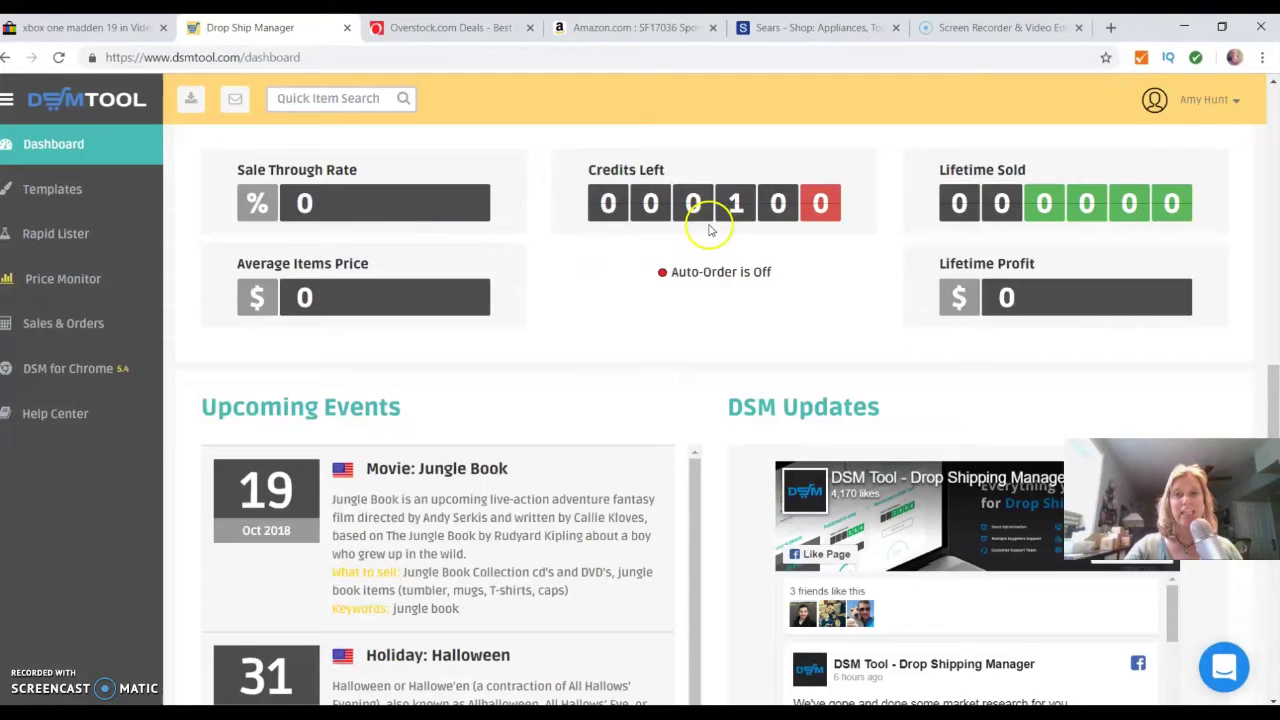
scroll(900, 255, down, 3)
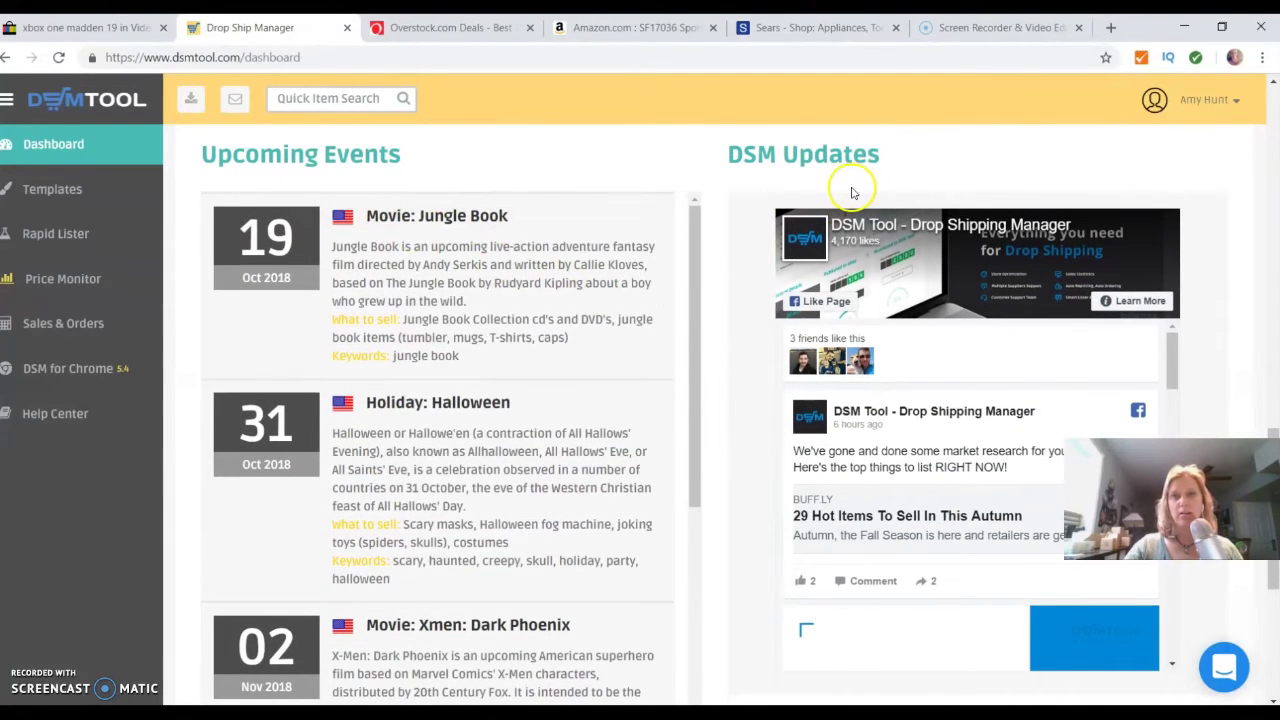
scroll(836, 375, down, 1)
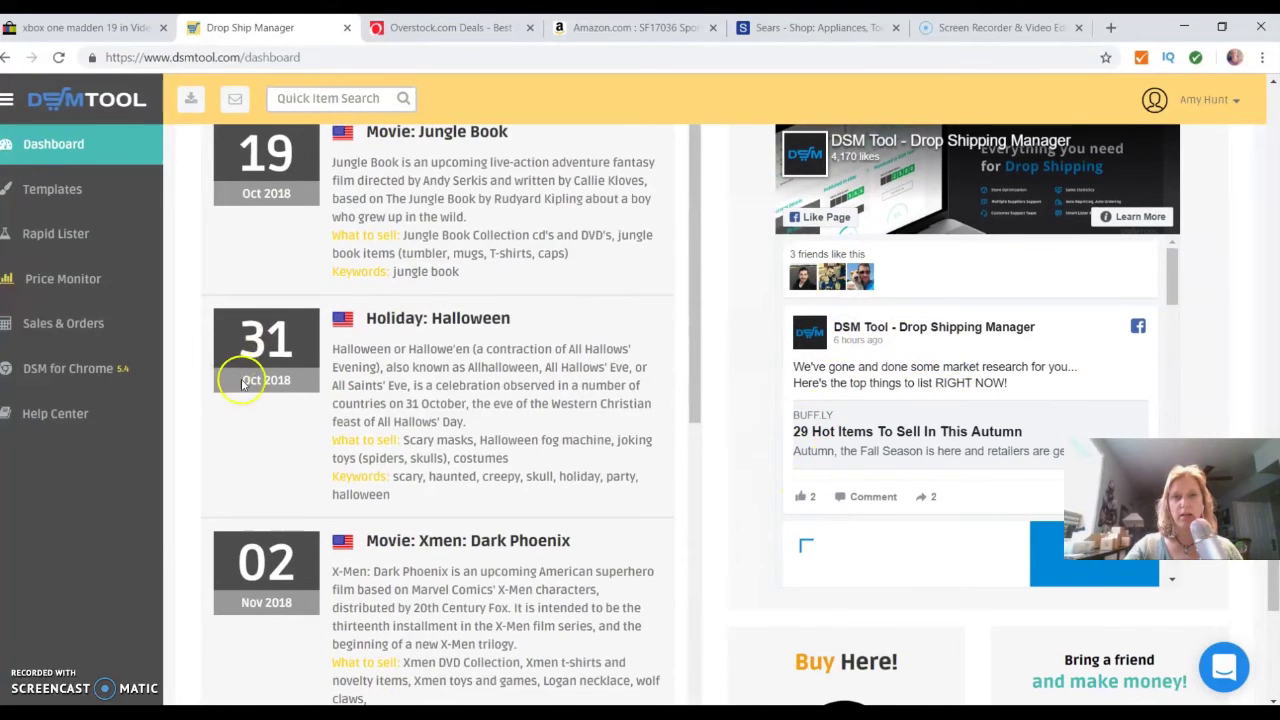
scroll(677, 417, down, 3)
scroll(690, 408, down, 1)
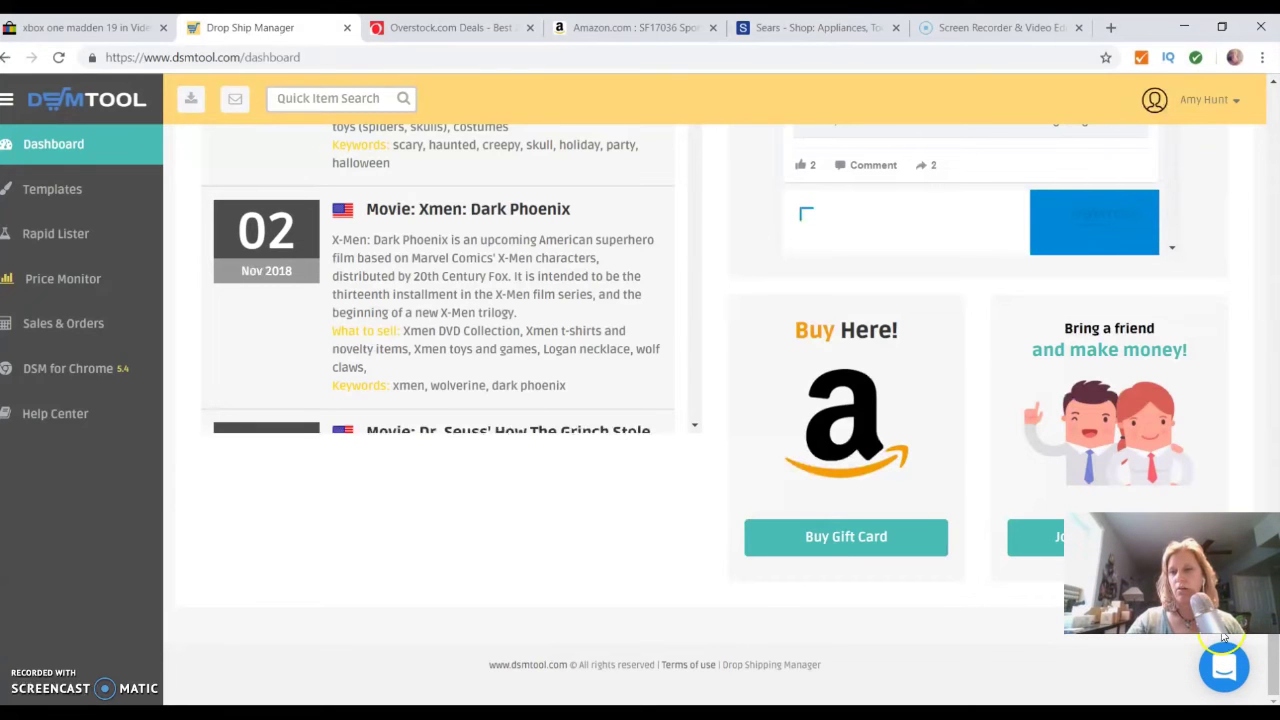
- Open the support chat, look through it, and close it
click(1228, 676)
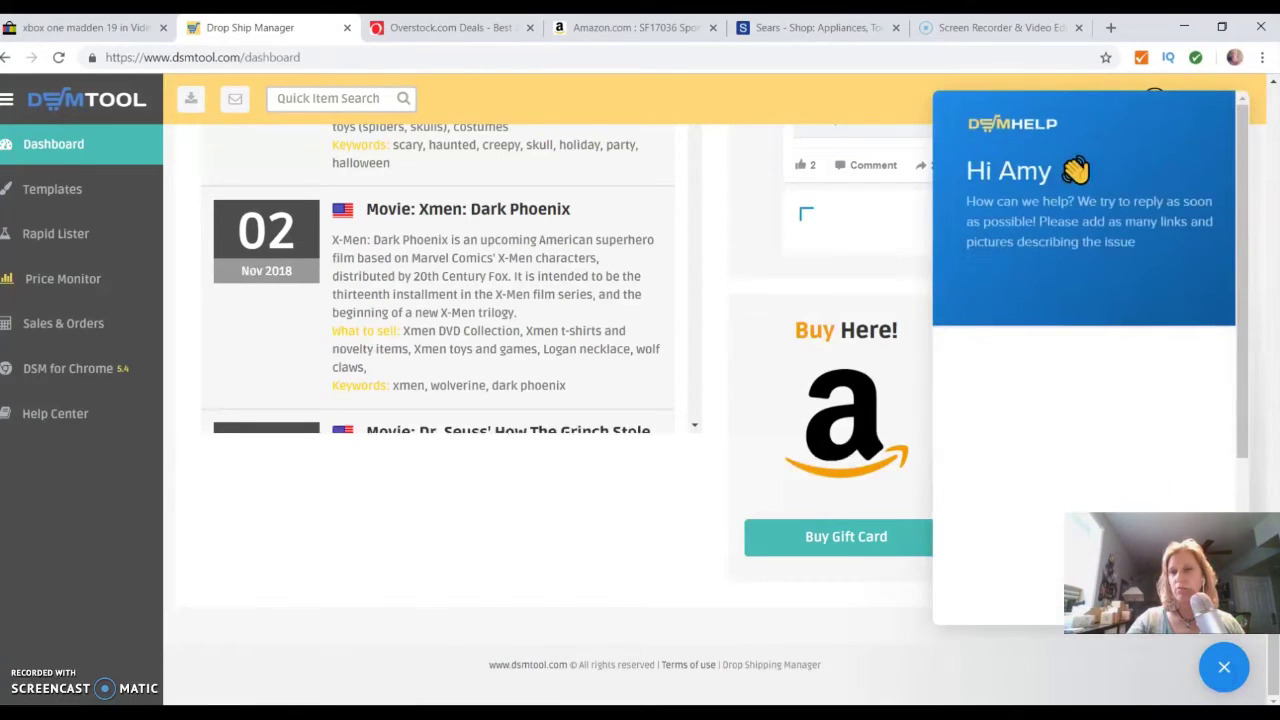
scroll(1085, 350, down, 3)
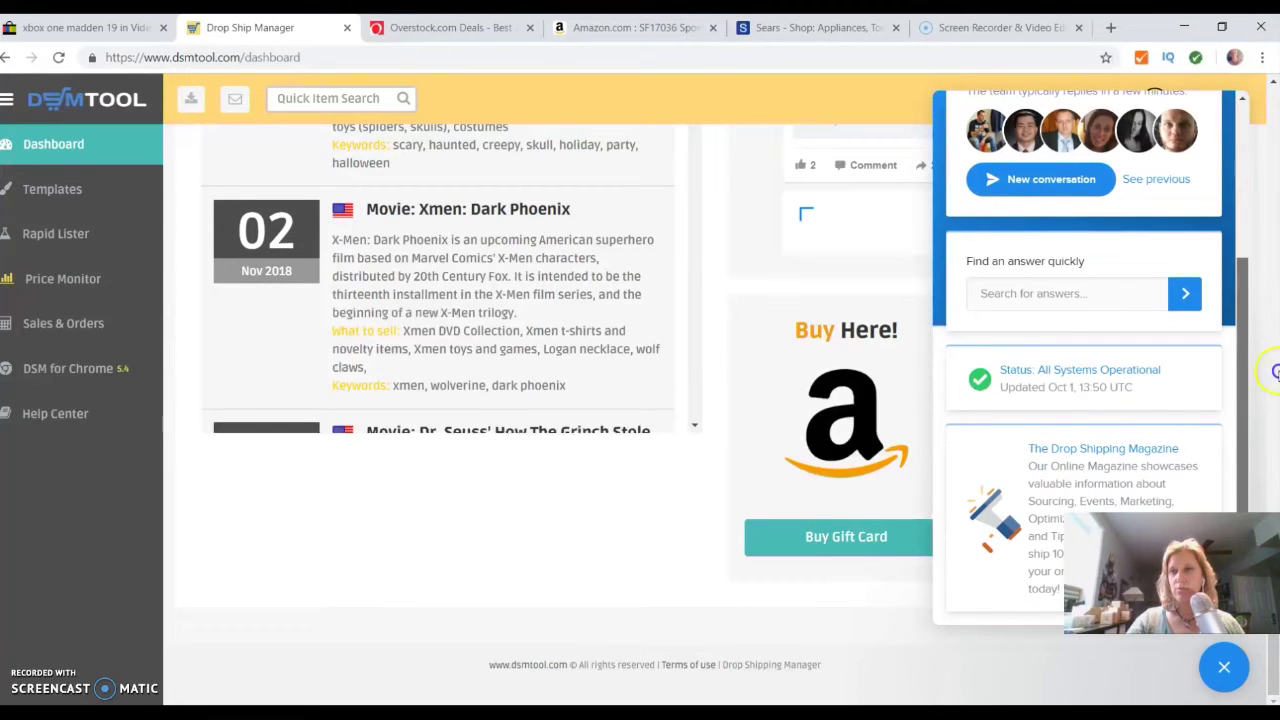
scroll(1240, 330, up, 3)
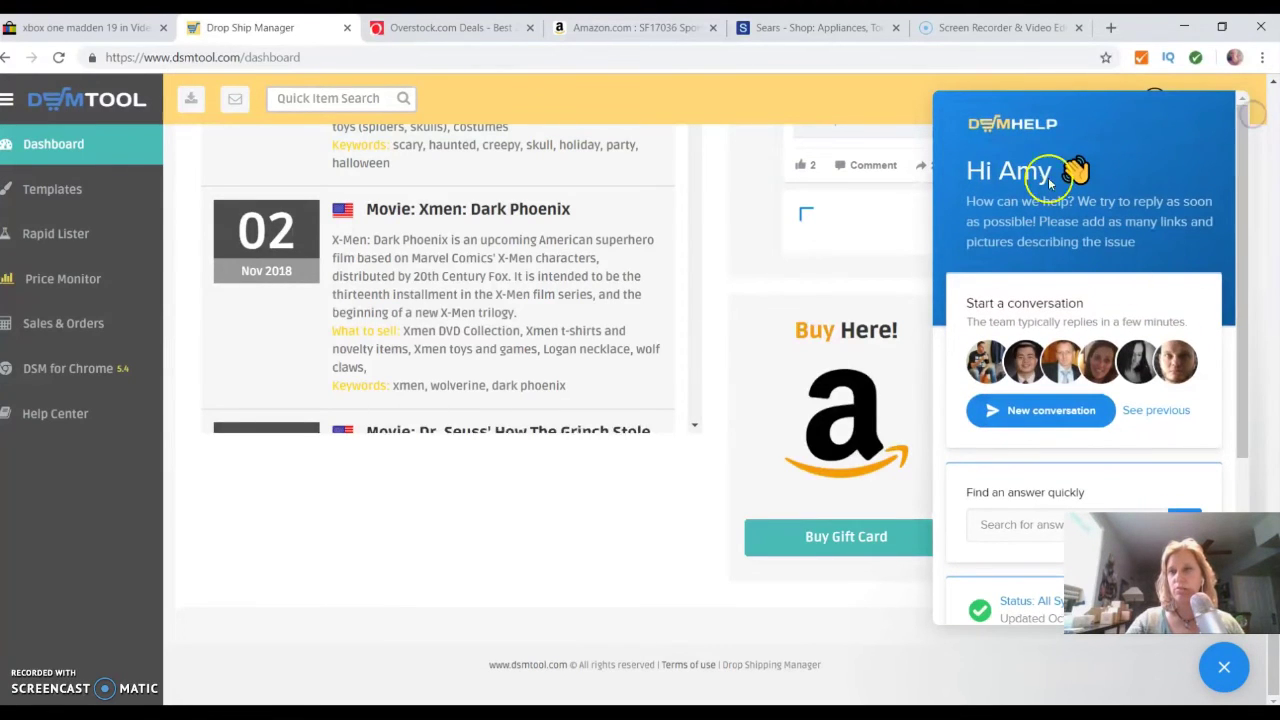
click(1232, 666)
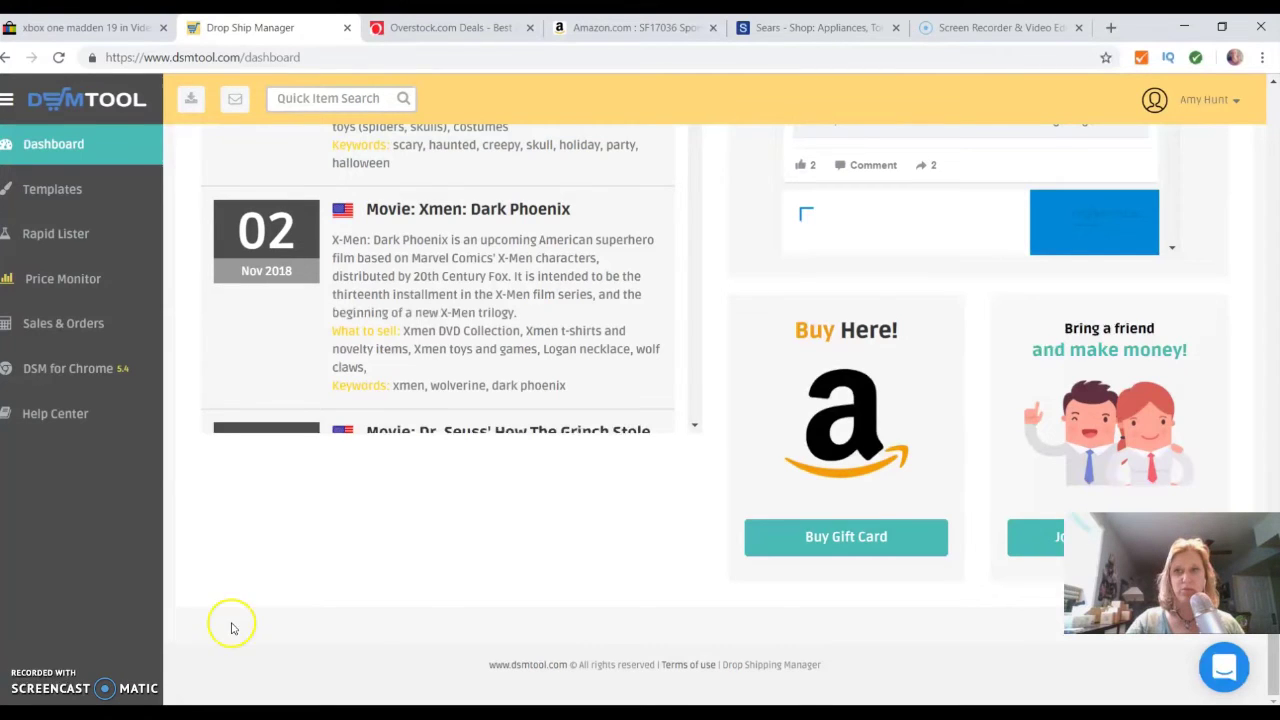
- Scroll the dashboard until the Step 4 Completion popup for the FREE account appears
scroll(443, 528, up, 6)
scroll(443, 543, down, 3)
scroll(451, 537, up, 5)
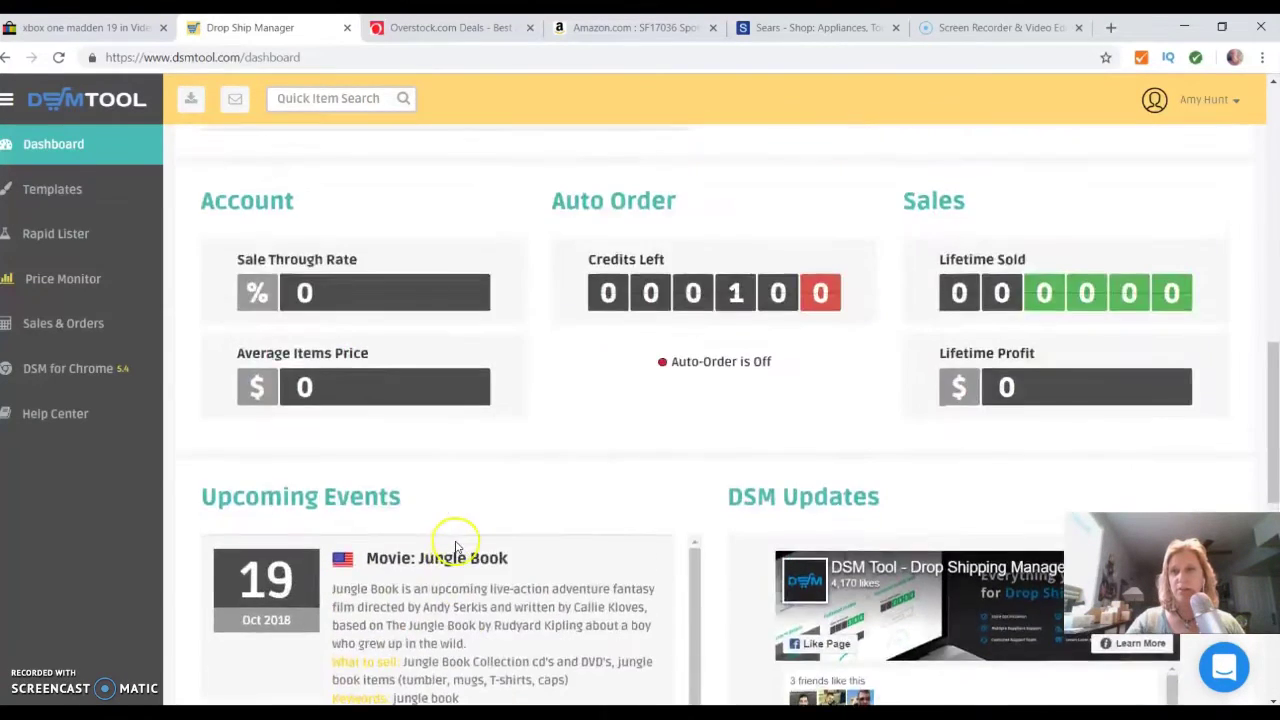
scroll(657, 354, up, 10)
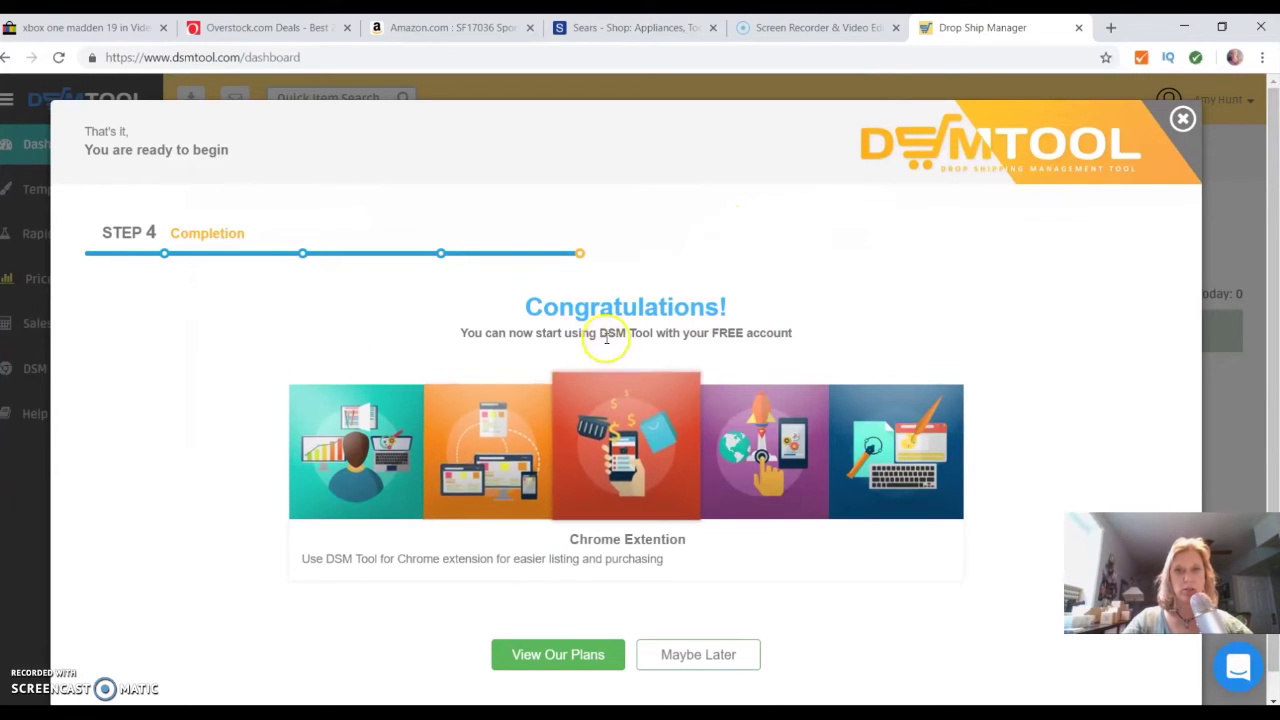
- Preview the Sales & Orders, Rapid Lister, Price monitor and Chrome Extention feature tiles
scroll(608, 334, down, 1)
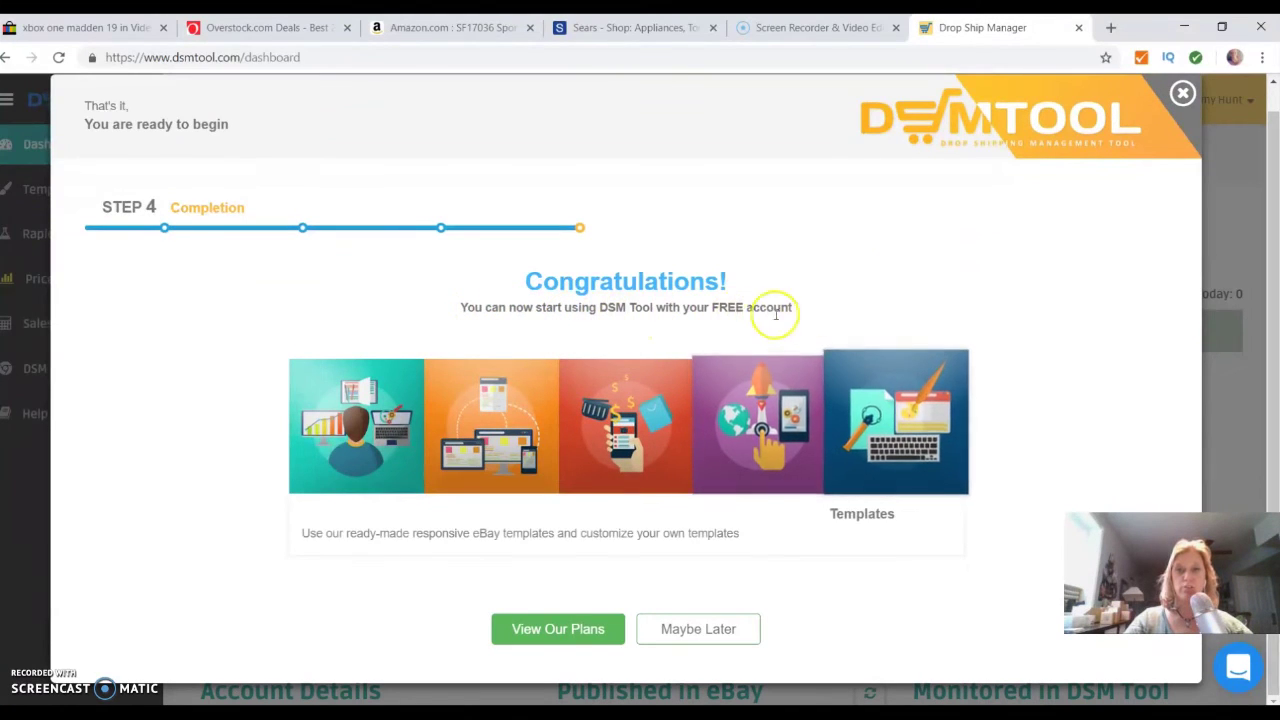
click(782, 440)
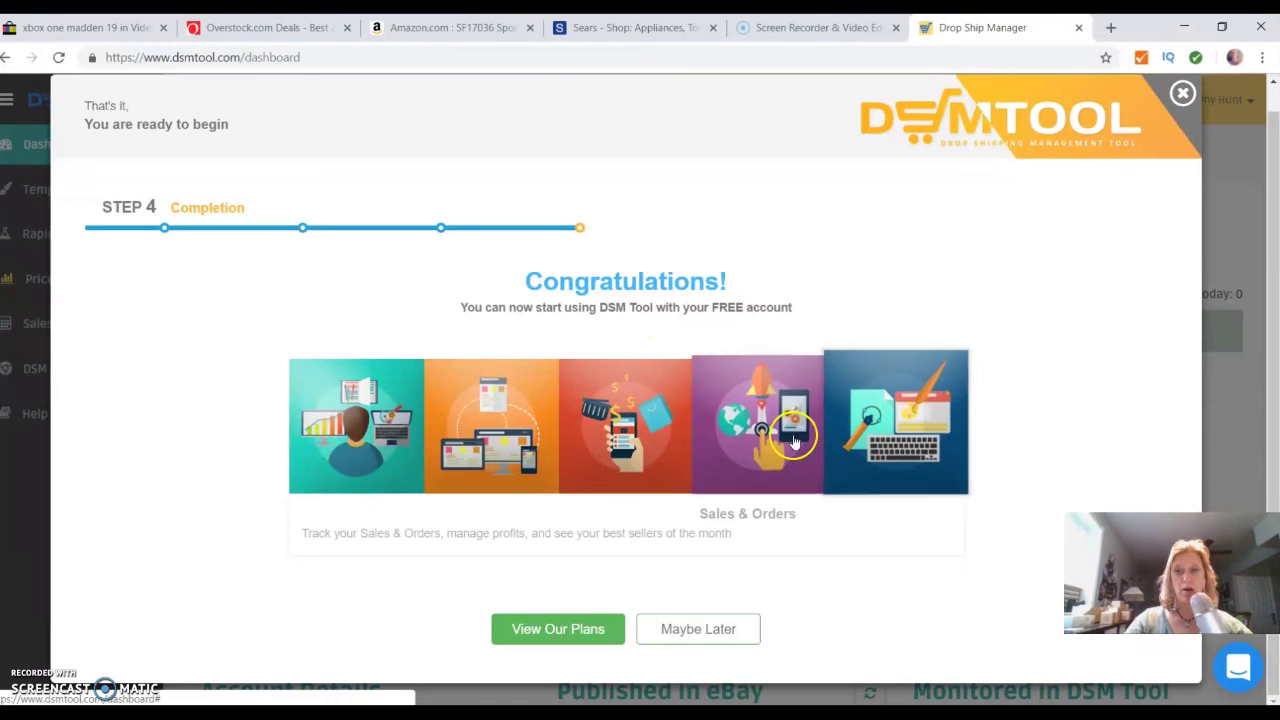
click(380, 445)
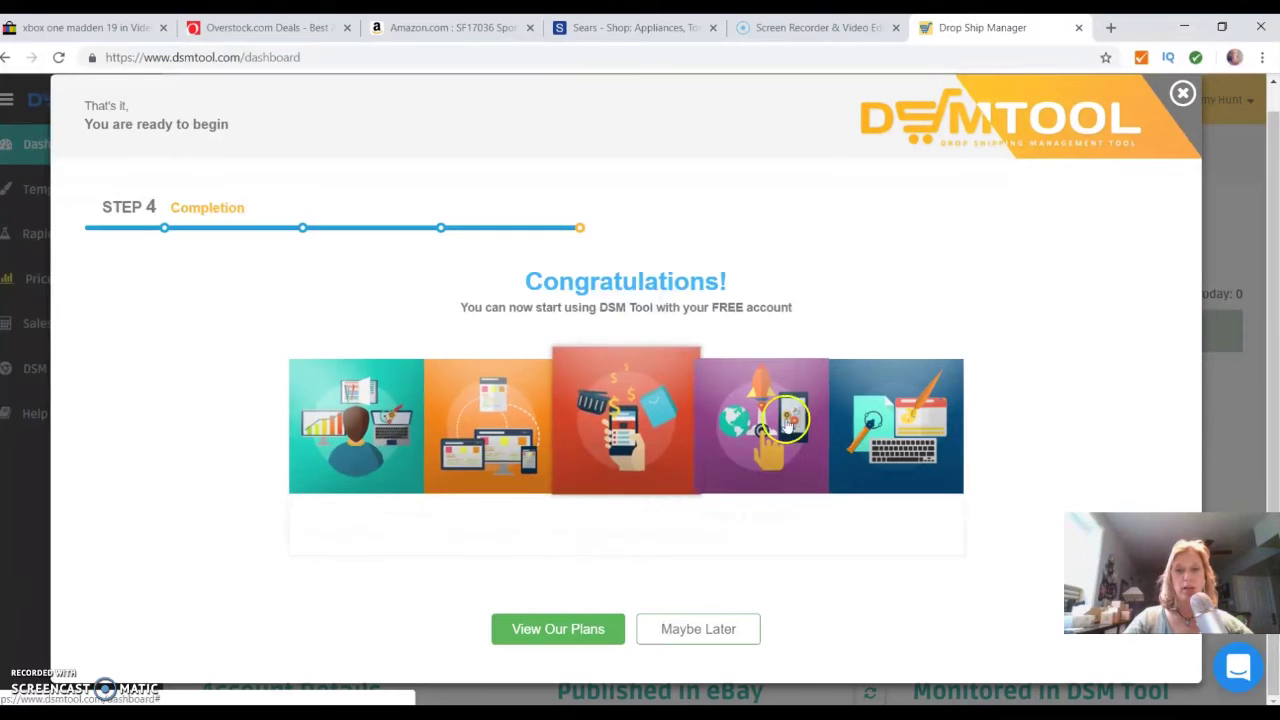
mouse_move(896, 422)
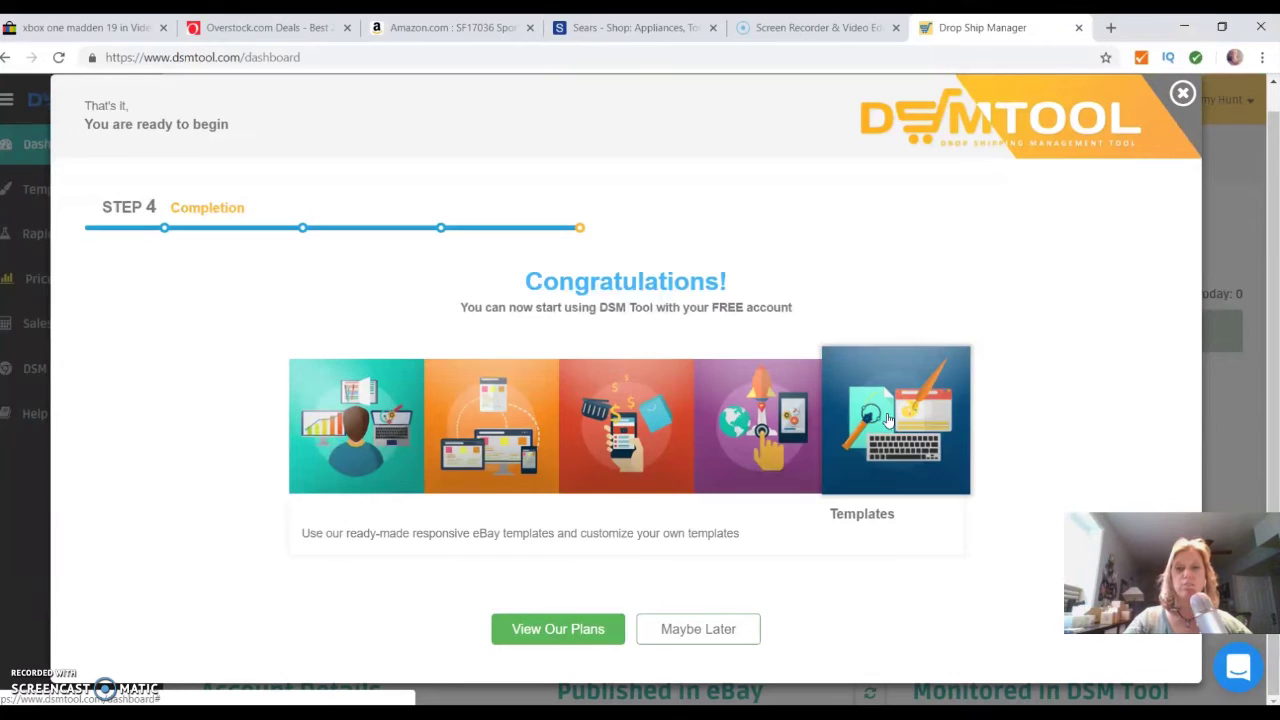
click(513, 424)
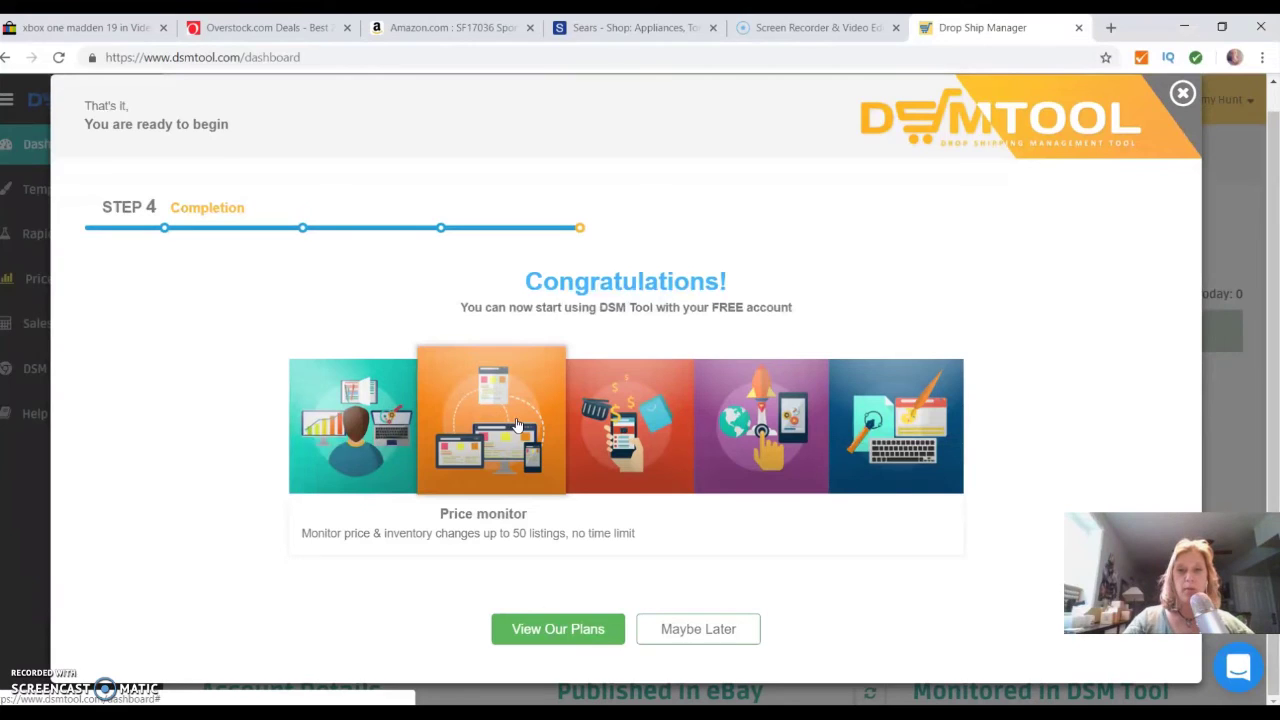
click(612, 424)
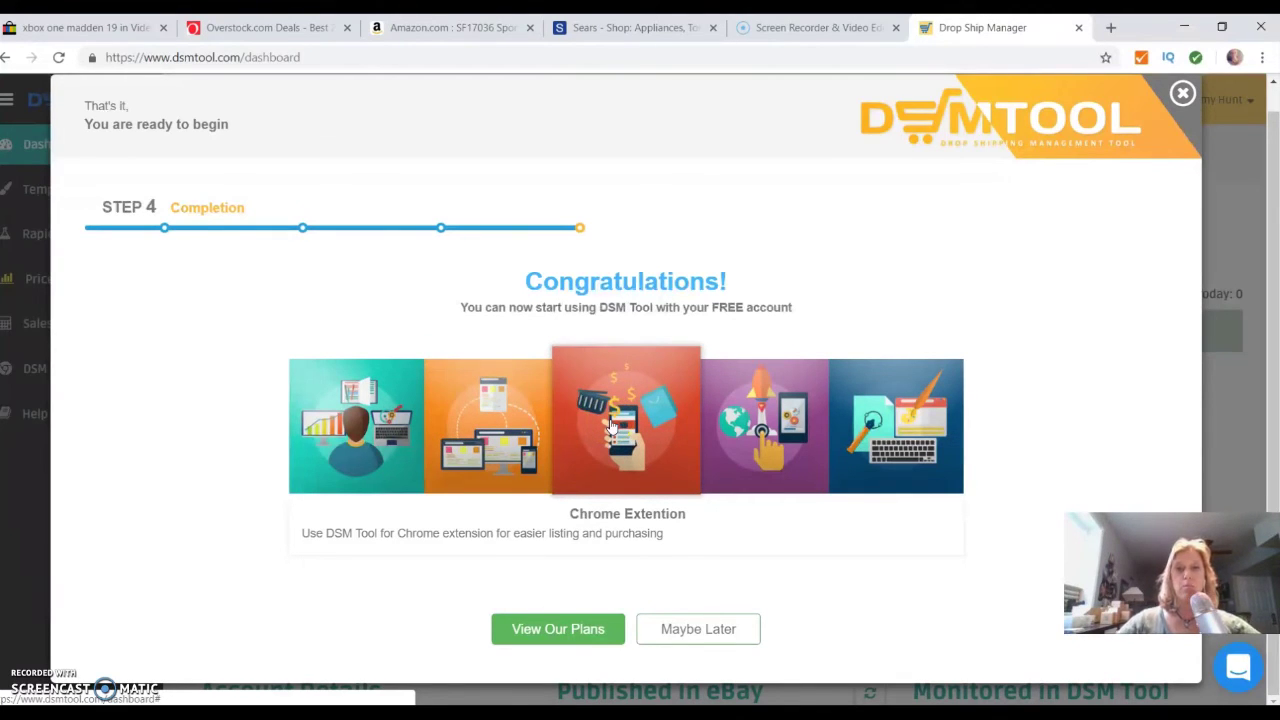
click(676, 417)
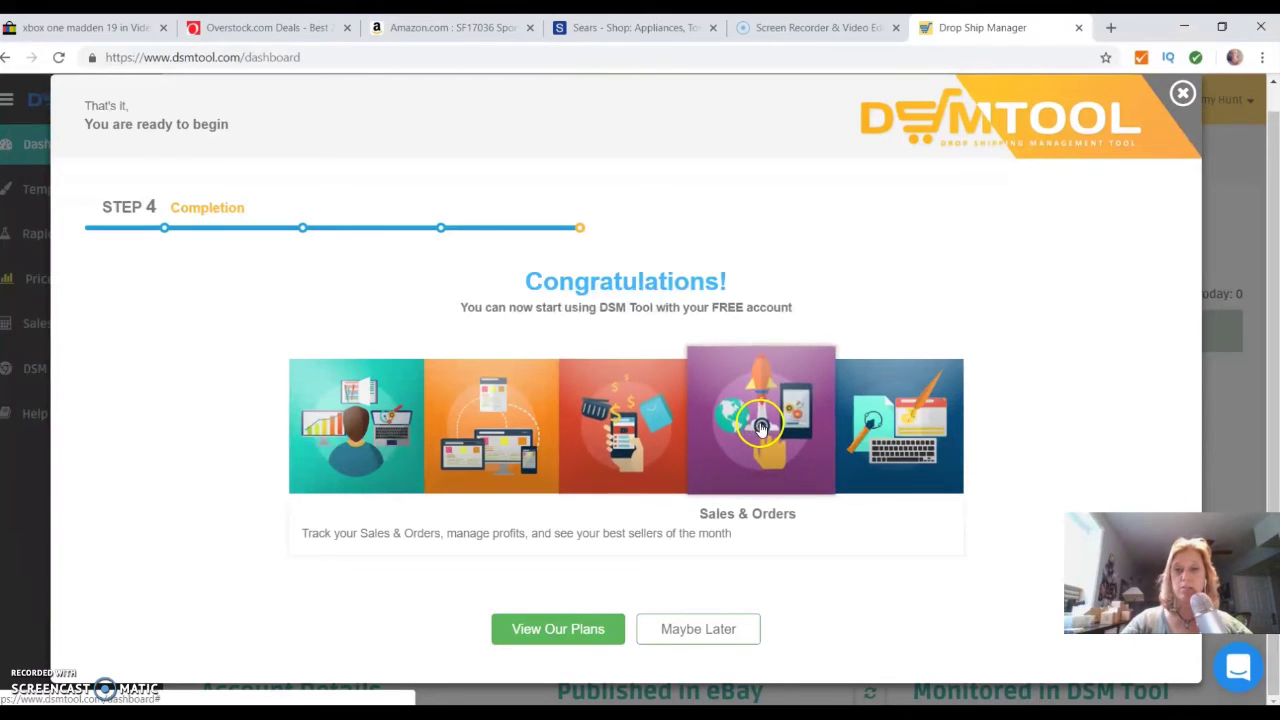
- Preview the Templates feature, then go to the View Our Plans pricing page
click(827, 422)
click(899, 422)
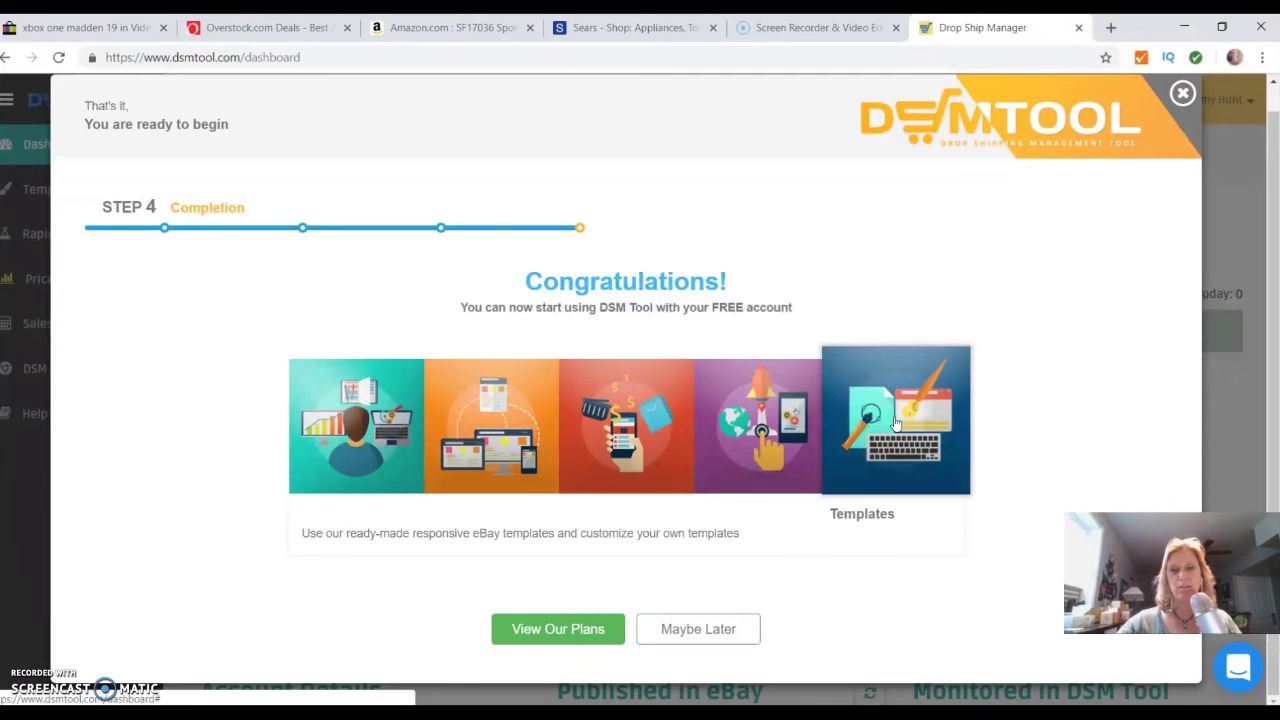
click(586, 633)
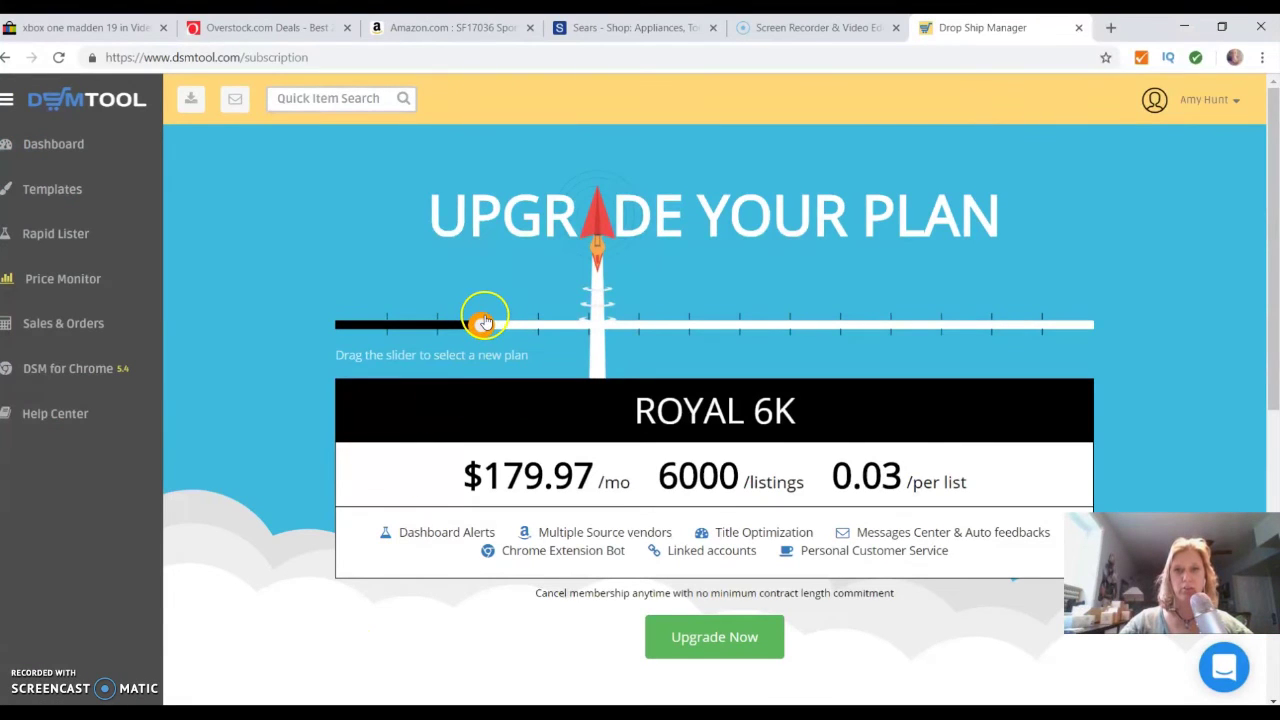
- Slide the plan selector from ROYAL 6K down to the FREE plan and check its 50 listings
drag(484, 327, 353, 336)
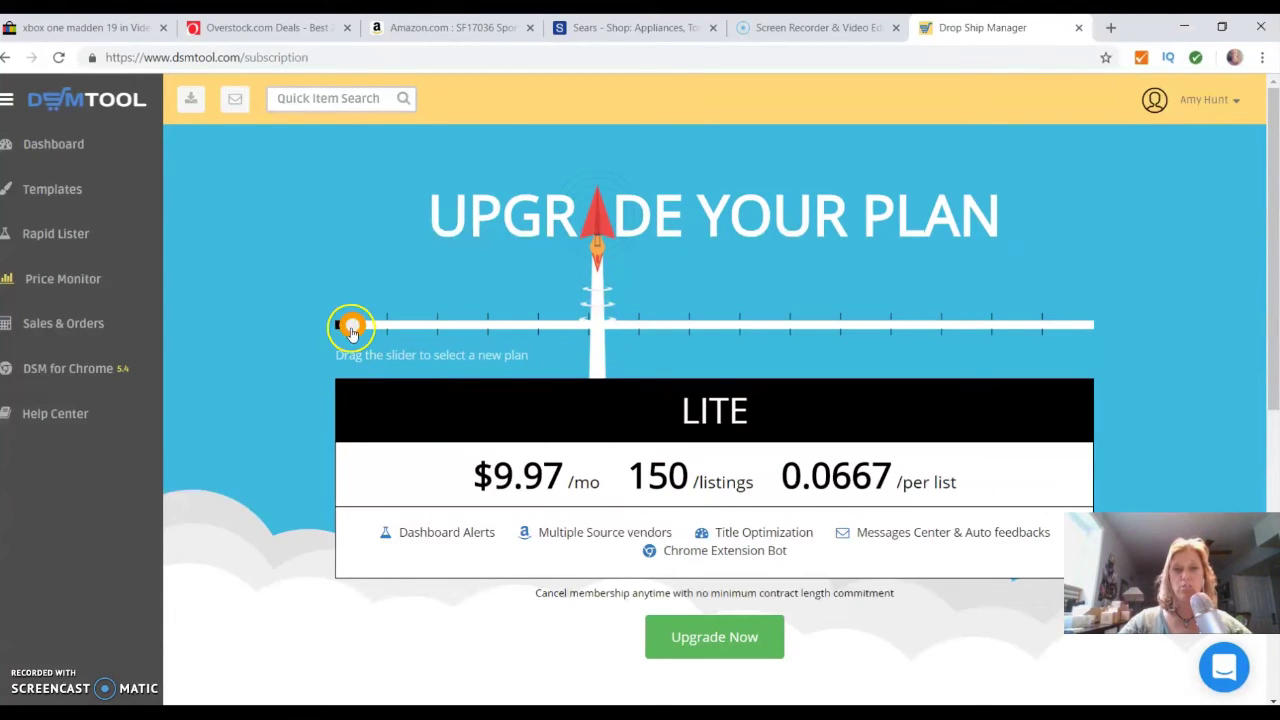
drag(349, 323, 323, 337)
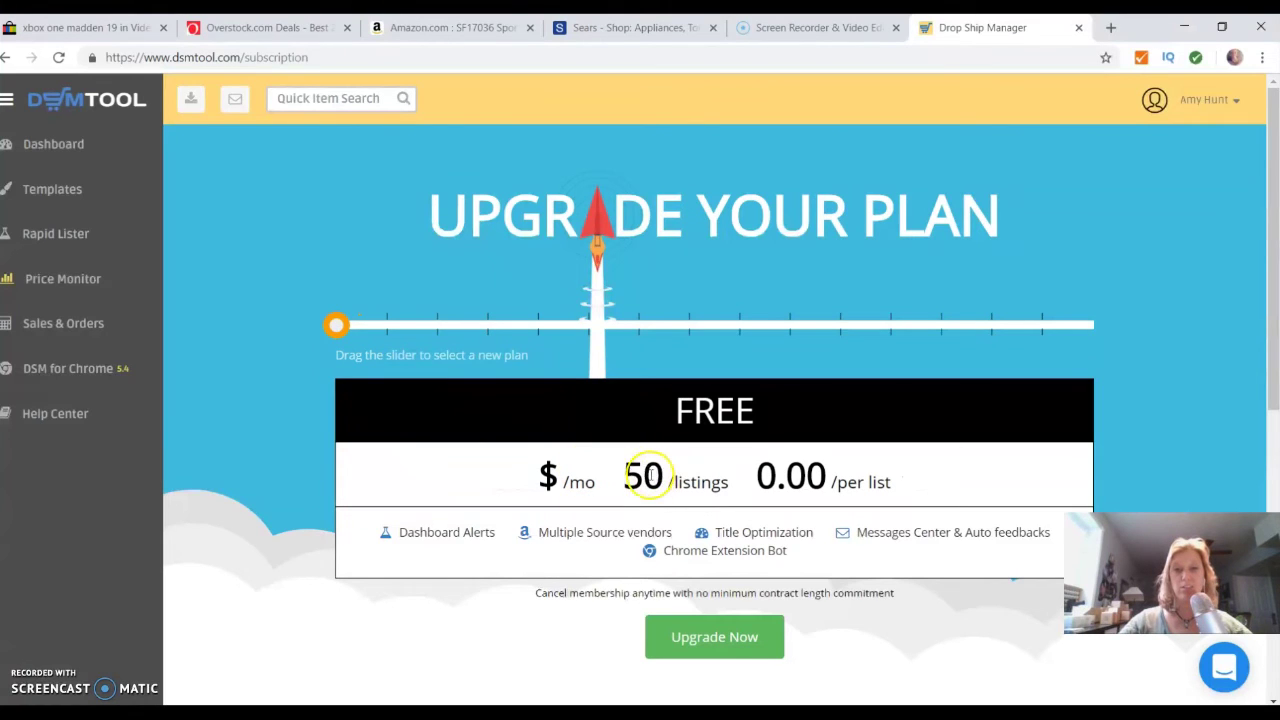
drag(620, 474, 737, 478)
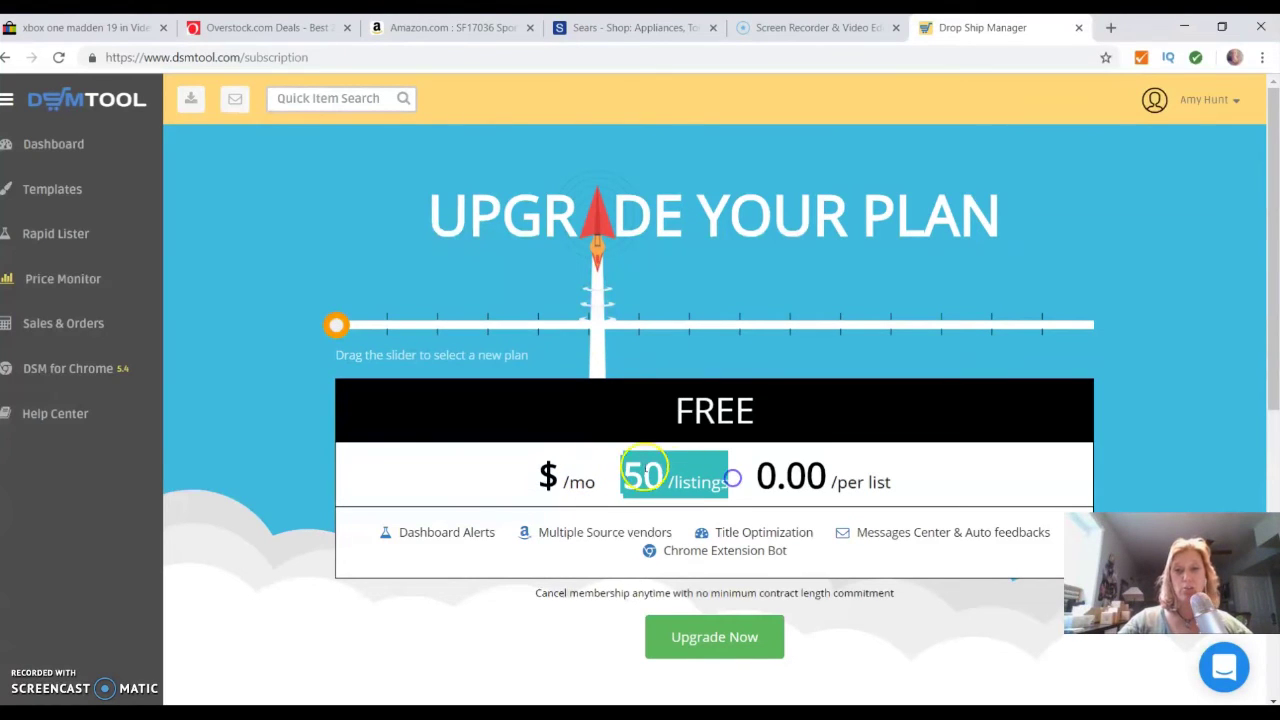
scroll(441, 232, down, 2)
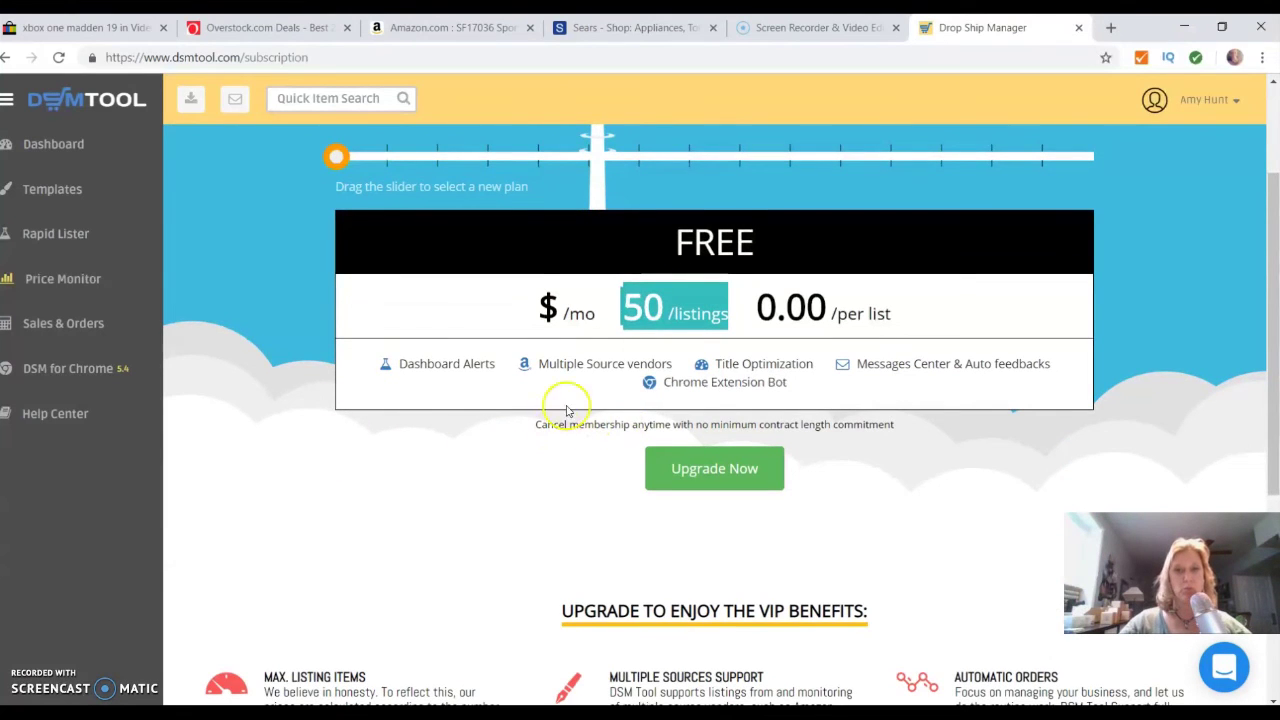
scroll(560, 323, up, 2)
- Select the LITE plan at $9.97/mo for 150 listings and view the VIP benefits
drag(339, 327, 349, 329)
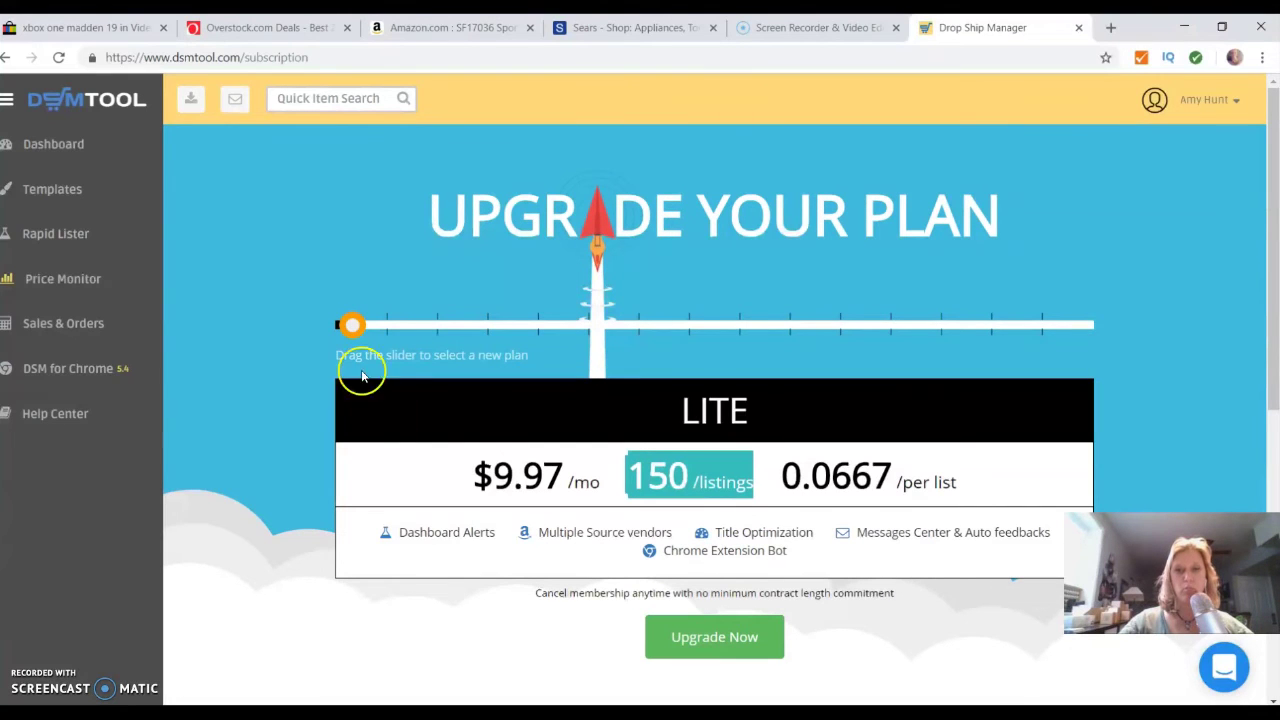
scroll(734, 474, down, 2)
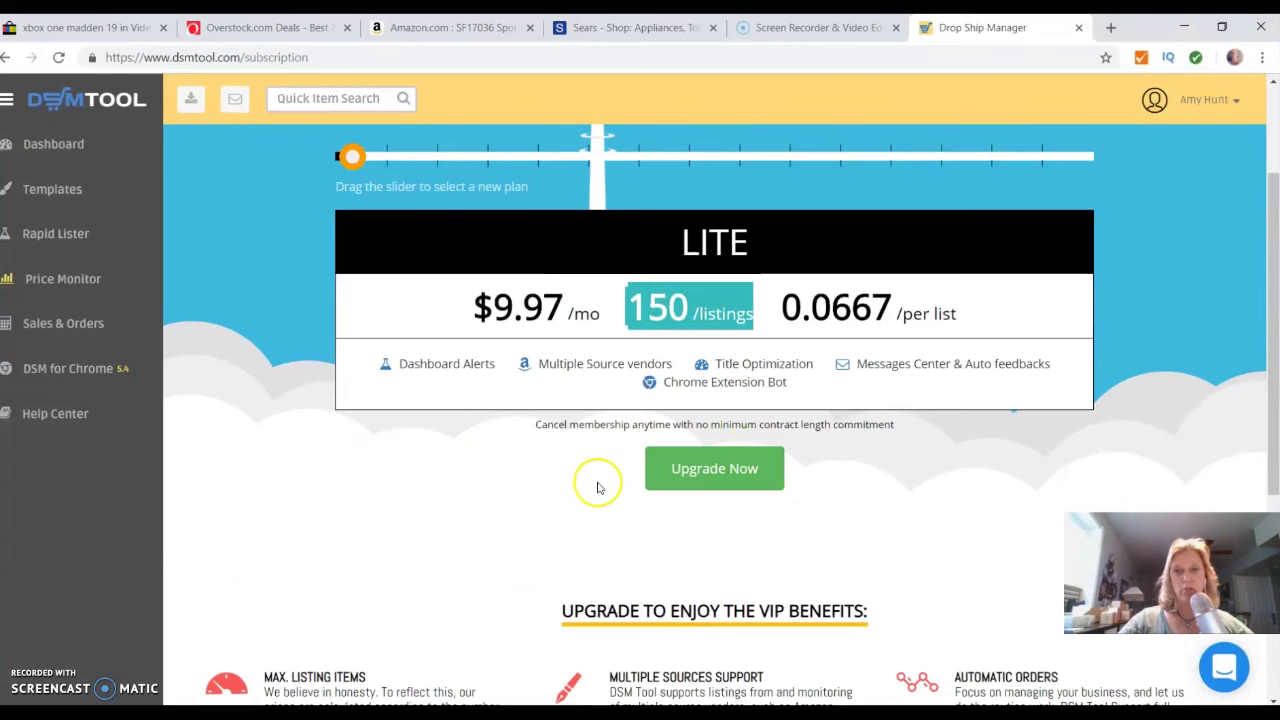
scroll(598, 487, down, 4)
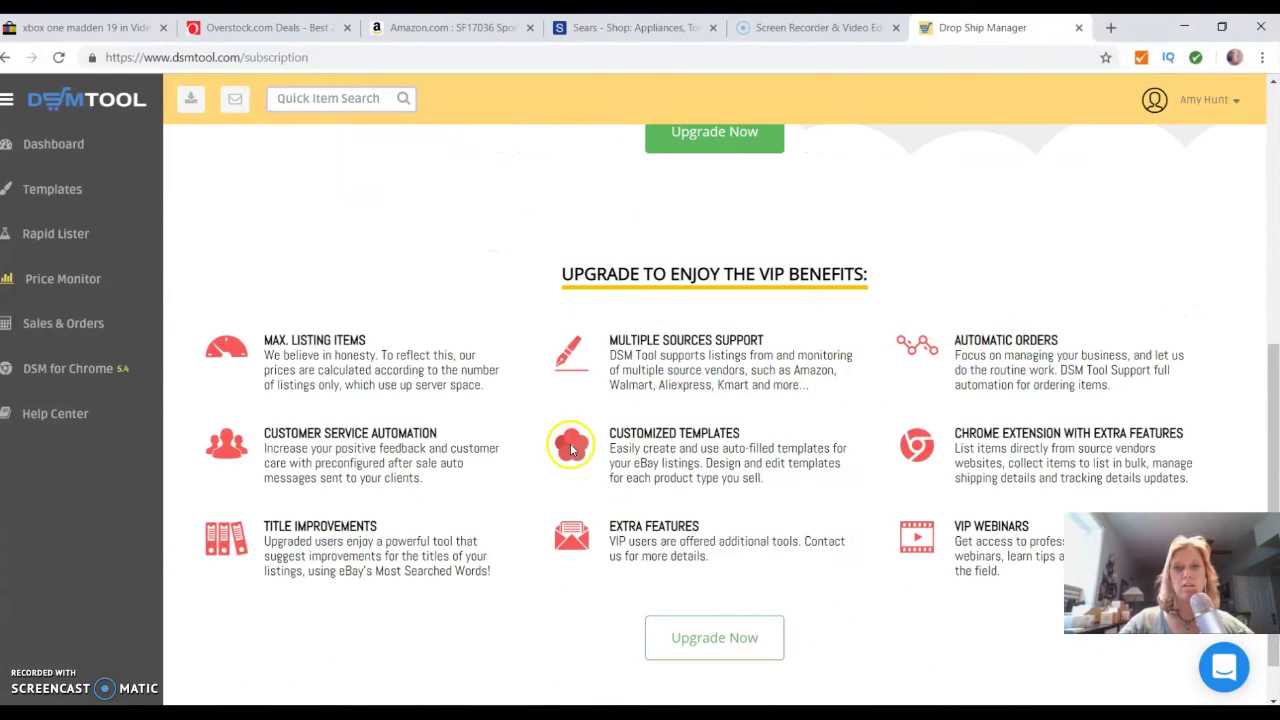
scroll(571, 449, down, 1)
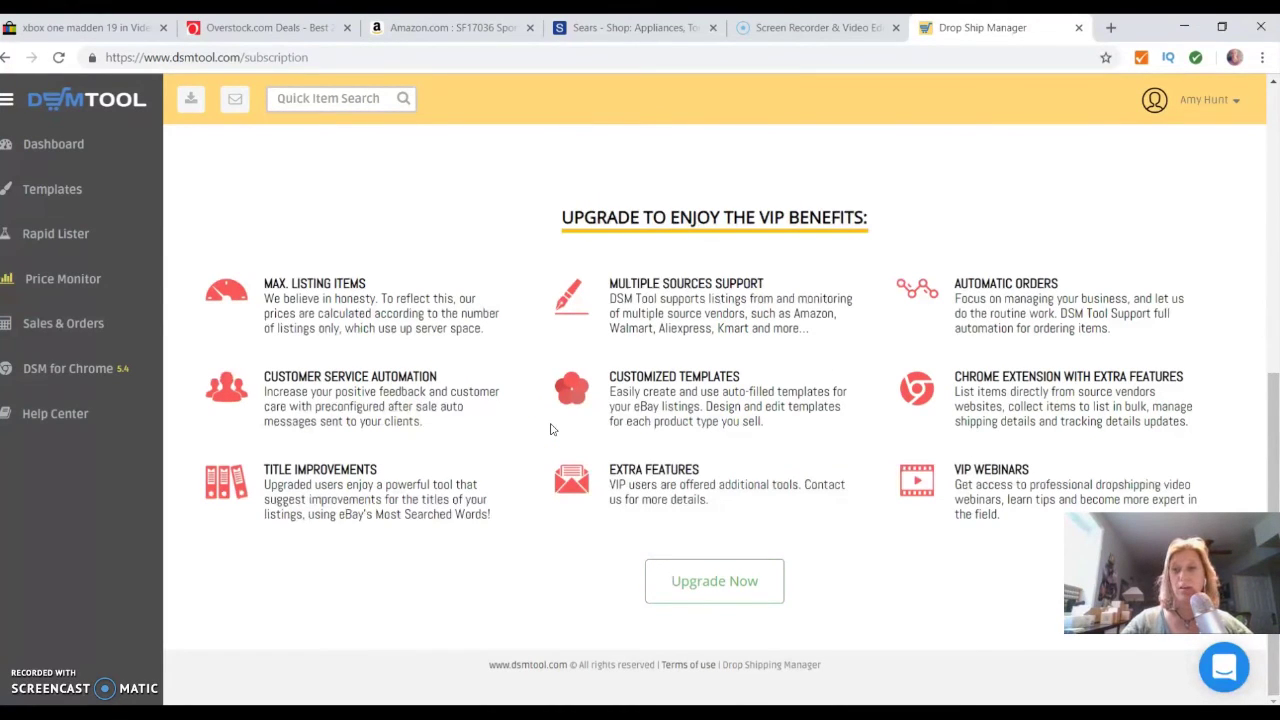
scroll(457, 366, up, 4)
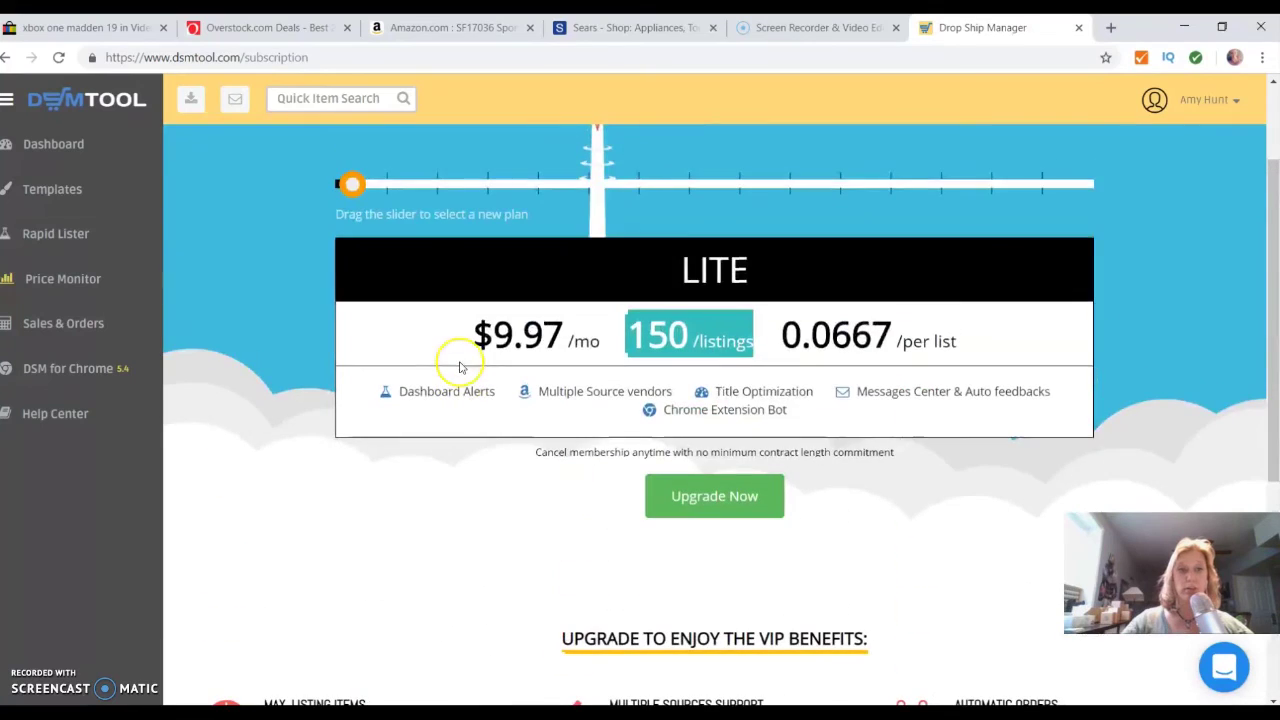
scroll(470, 490, up, 2)
scroll(980, 240, down, 6)
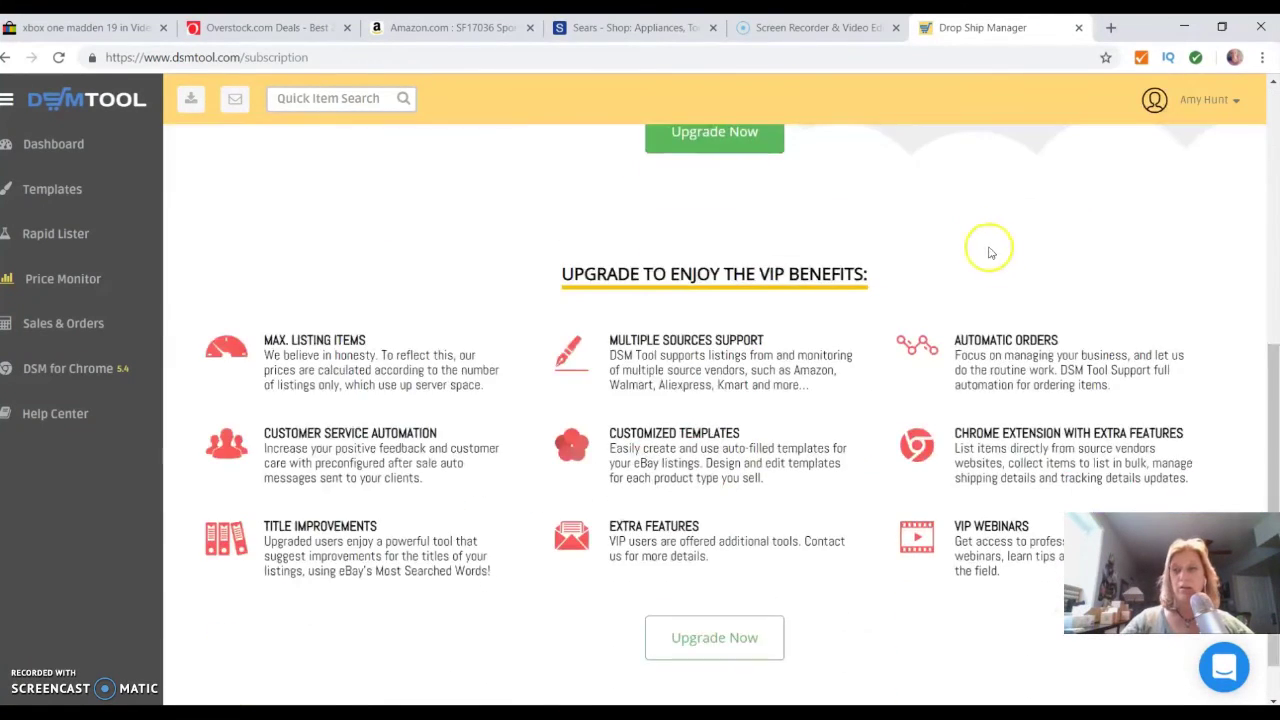
scroll(867, 443, up, 6)
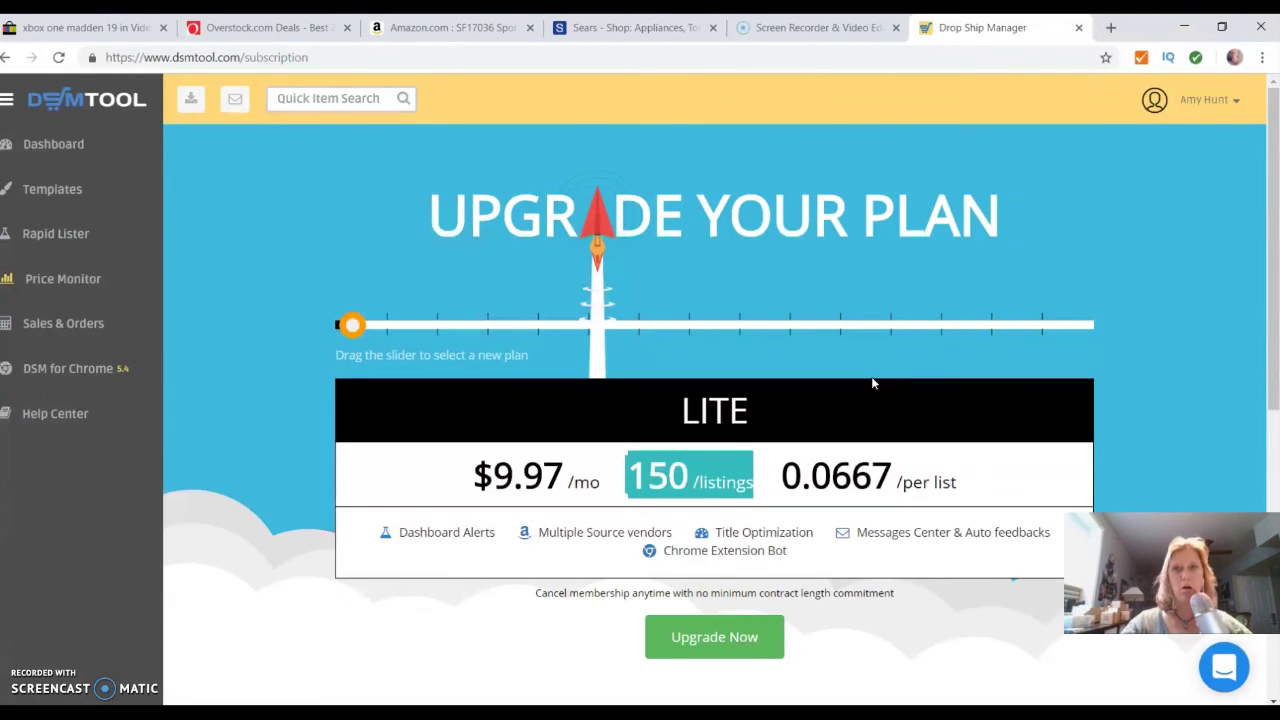
click(730, 407)
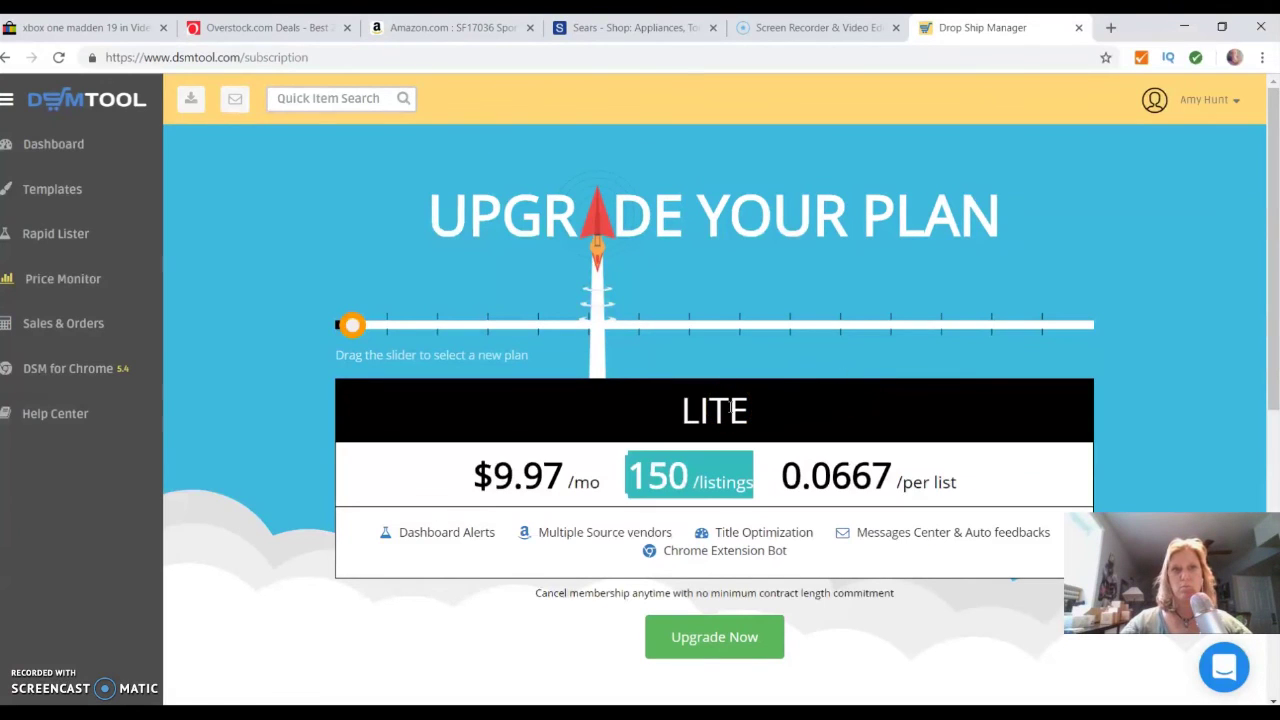